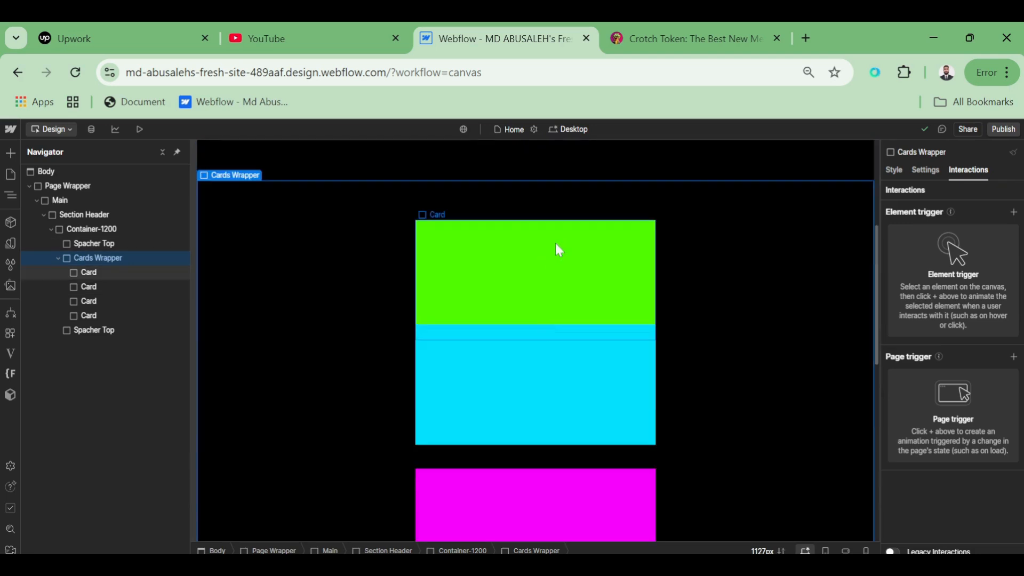
# Step: Review how the four coloured cards stack over each other while the page scrolls
pyautogui.scroll(-5, 582, 270)
pyautogui.scroll(-2, 580, 267)
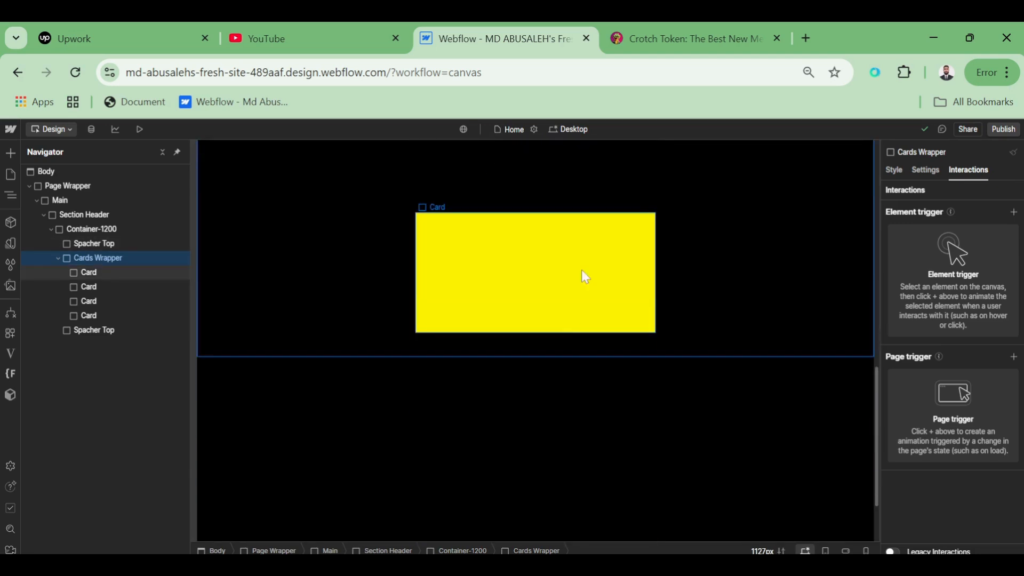
pyautogui.scroll(6, 581, 270)
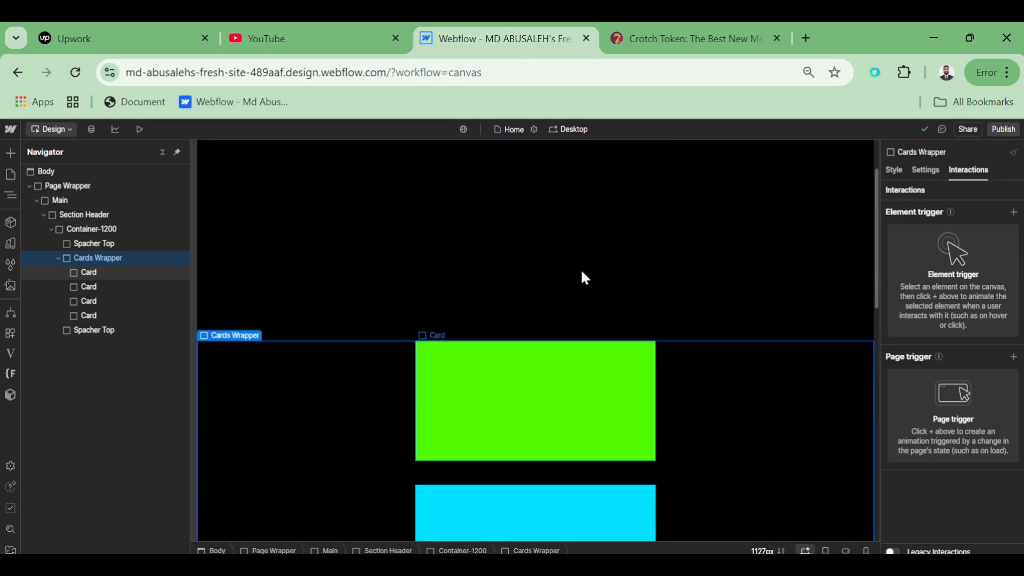
pyautogui.scroll(2, 585, 276)
pyautogui.scroll(-4, 580, 293)
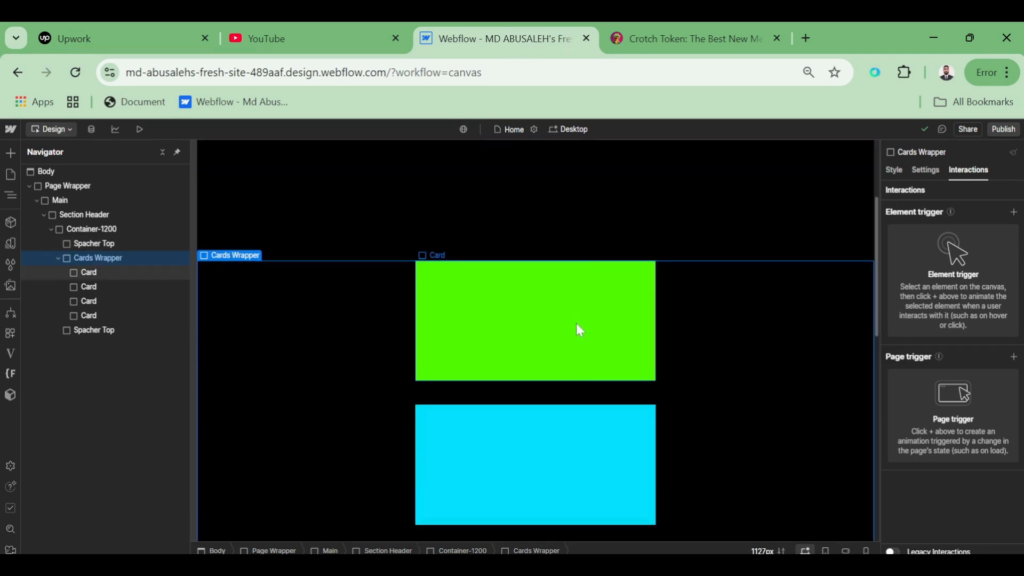
pyautogui.scroll(-4, 536, 310)
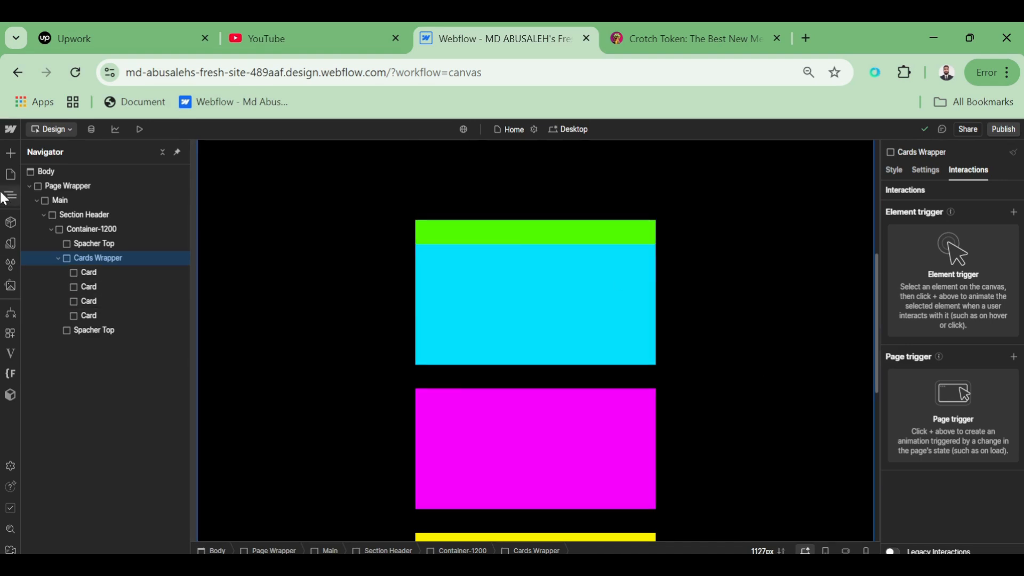
# Step: Inspect the style settings of Page Wrapper, Main, Section Header and Container-1200 in turn
pyautogui.click(68, 187)
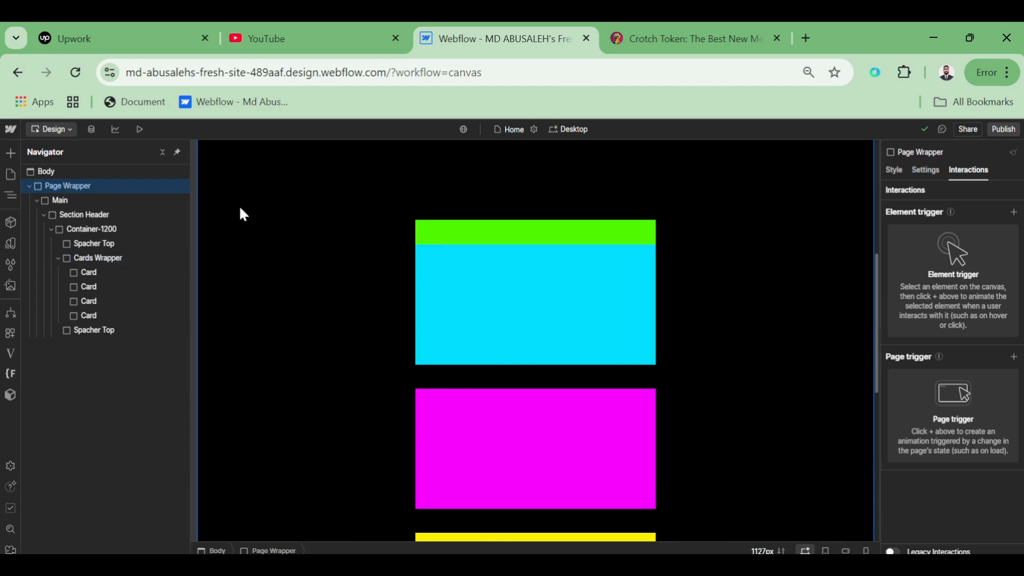
pyautogui.click(887, 172)
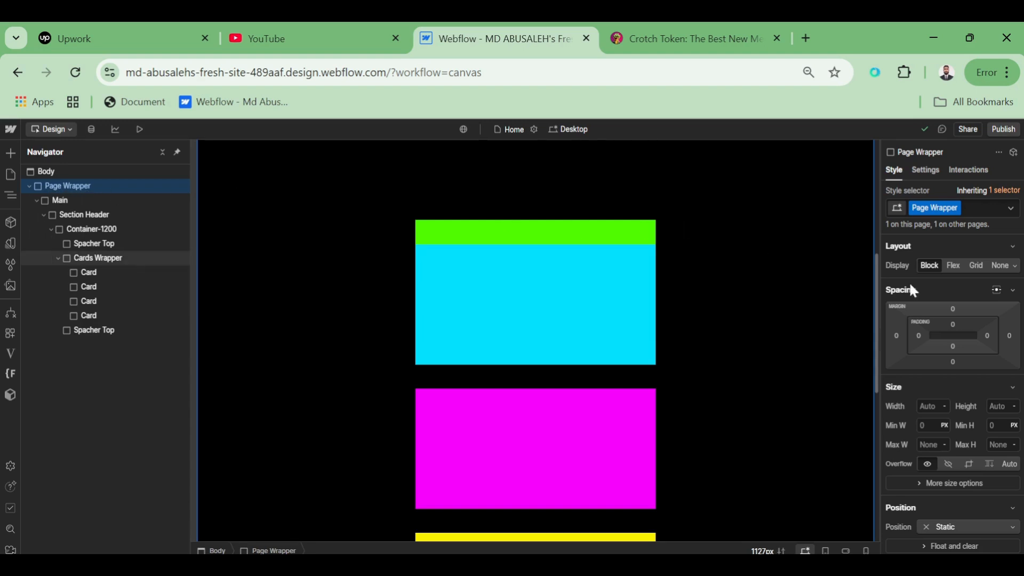
pyautogui.scroll(-5, 1013, 341)
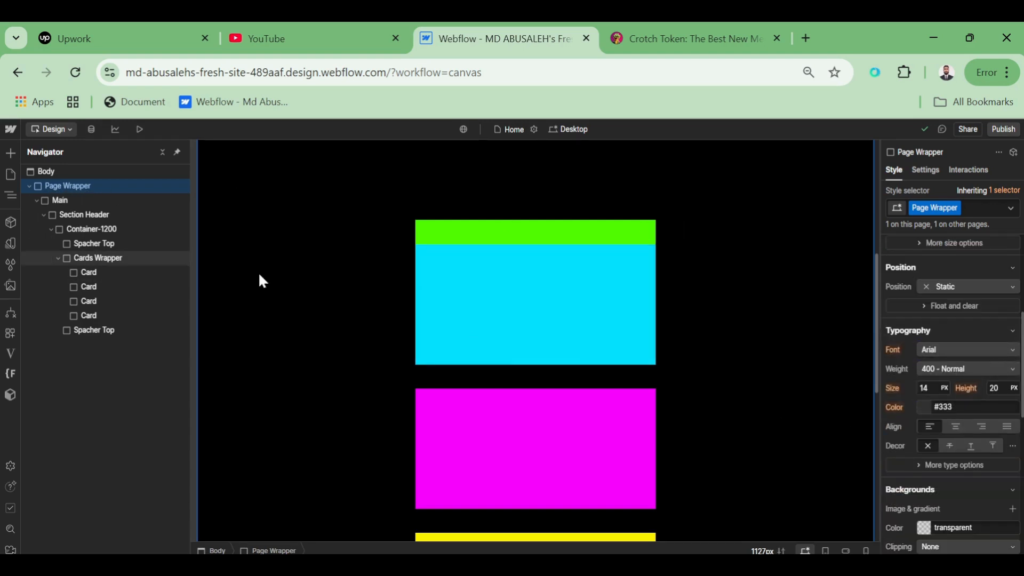
pyautogui.click(73, 201)
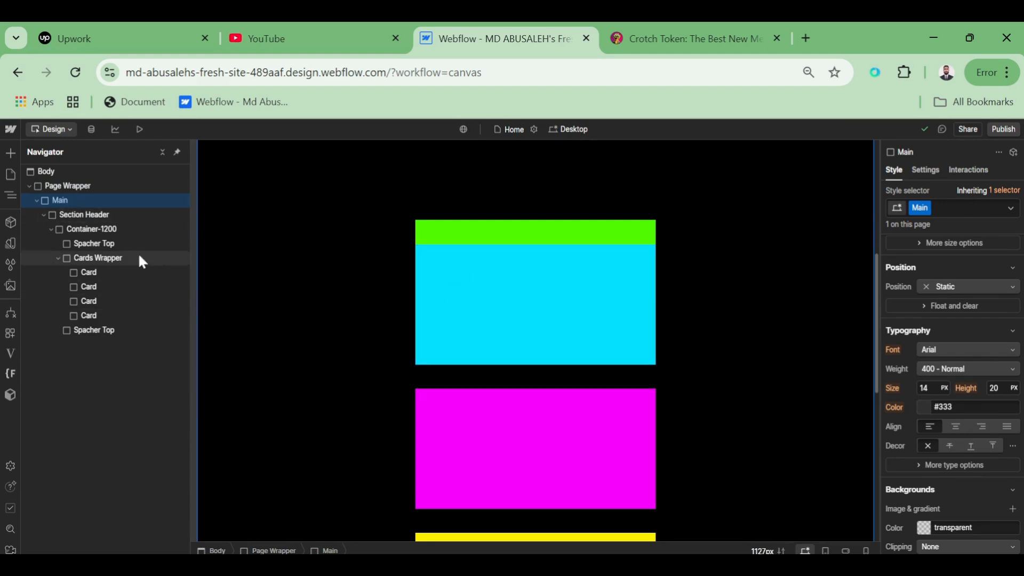
pyautogui.click(71, 213)
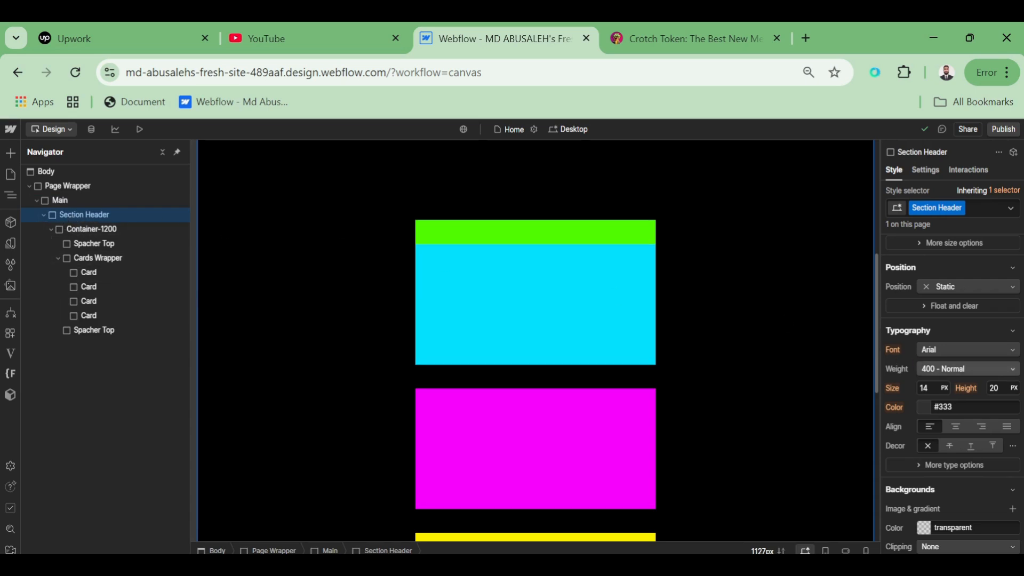
pyautogui.click(89, 231)
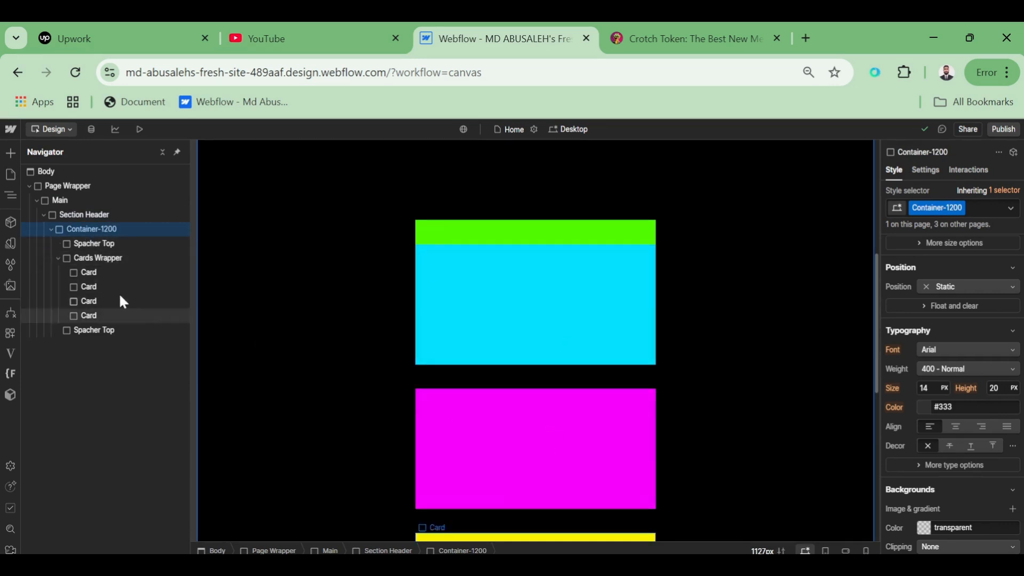
# Step: Collapse Cards Wrapper in the element tree and examine the Spacher Top blocks above and below the cards
pyautogui.click(57, 258)
pyautogui.scroll(-7, 590, 318)
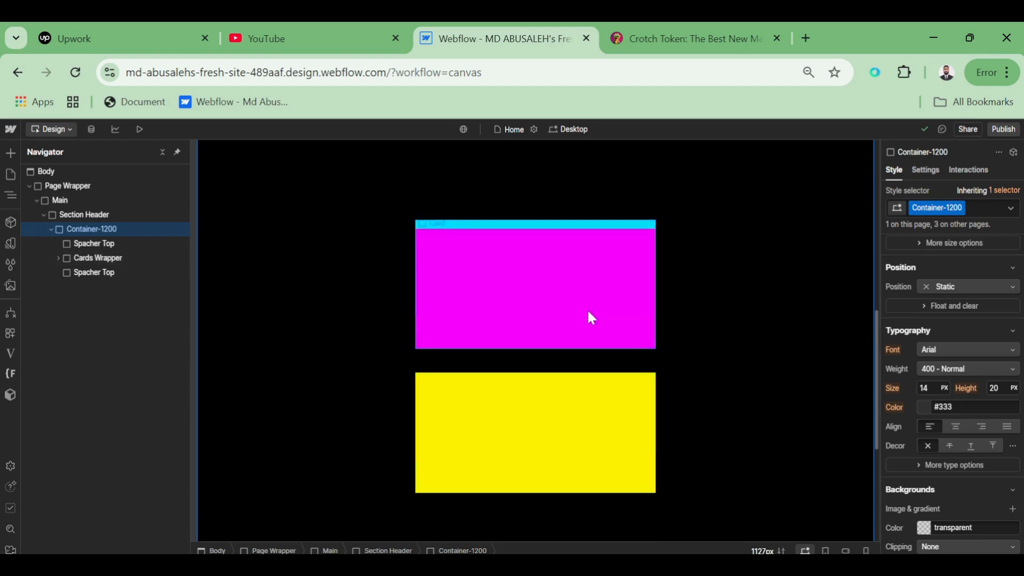
pyautogui.scroll(7, 585, 320)
pyautogui.scroll(4, 379, 267)
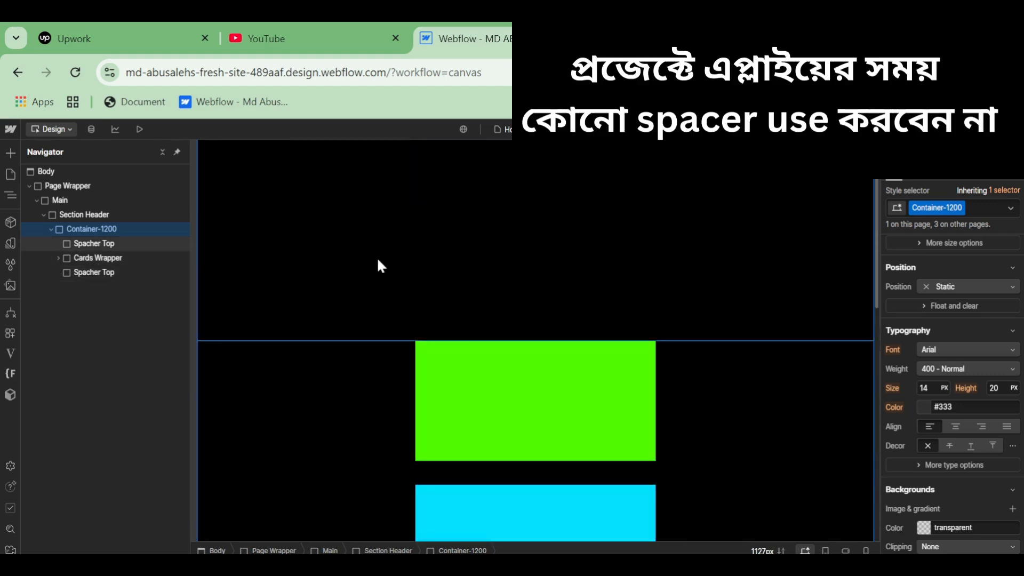
pyautogui.click(395, 296)
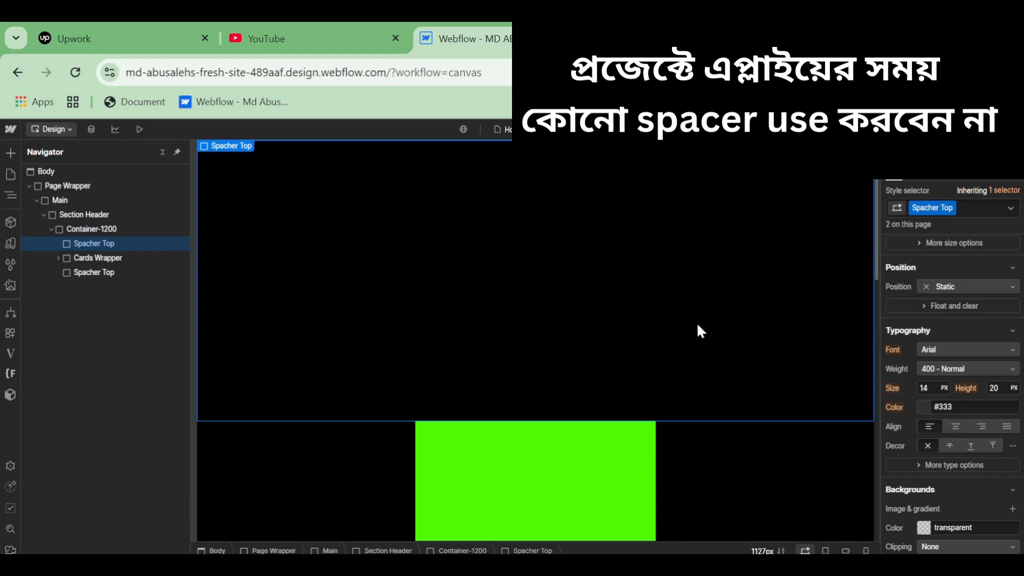
pyautogui.scroll(-8, 547, 280)
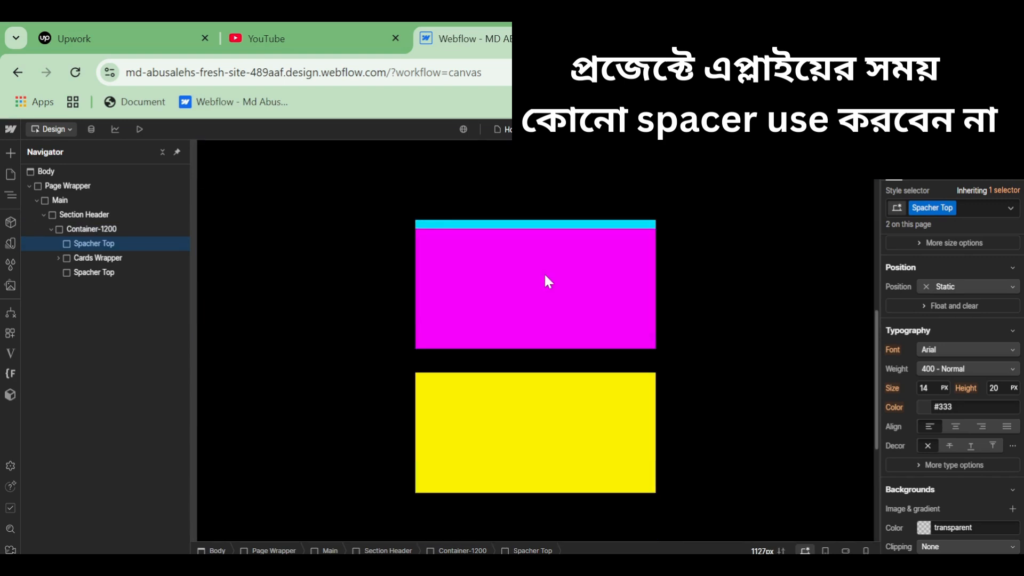
pyautogui.scroll(8, 545, 276)
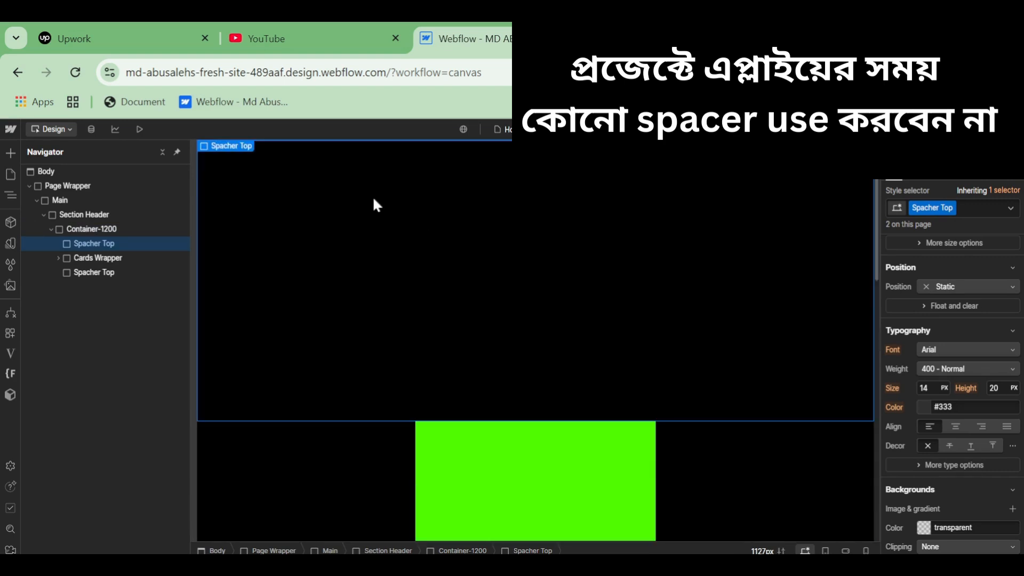
pyautogui.scroll(-10, 613, 303)
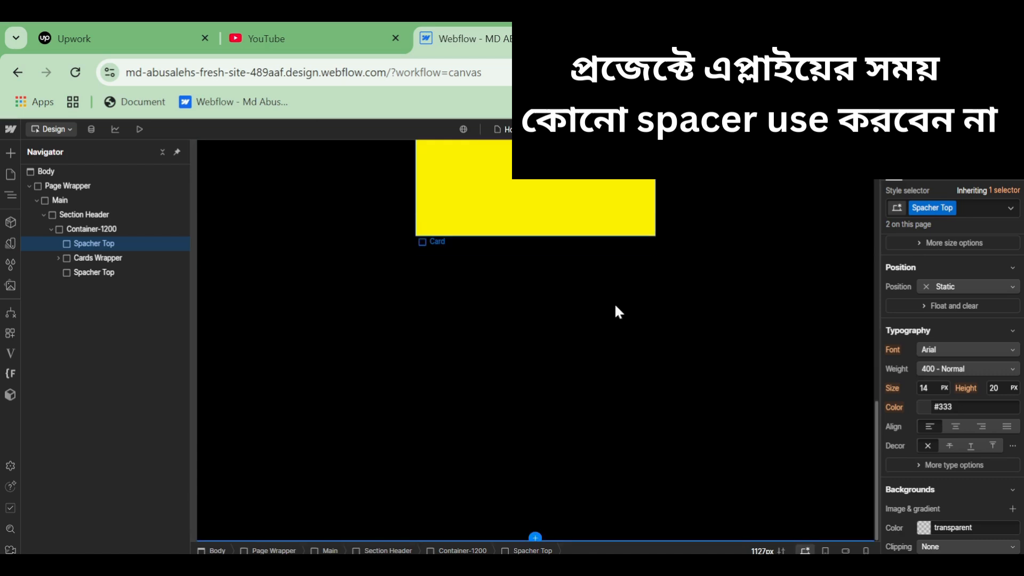
pyautogui.scroll(10, 550, 296)
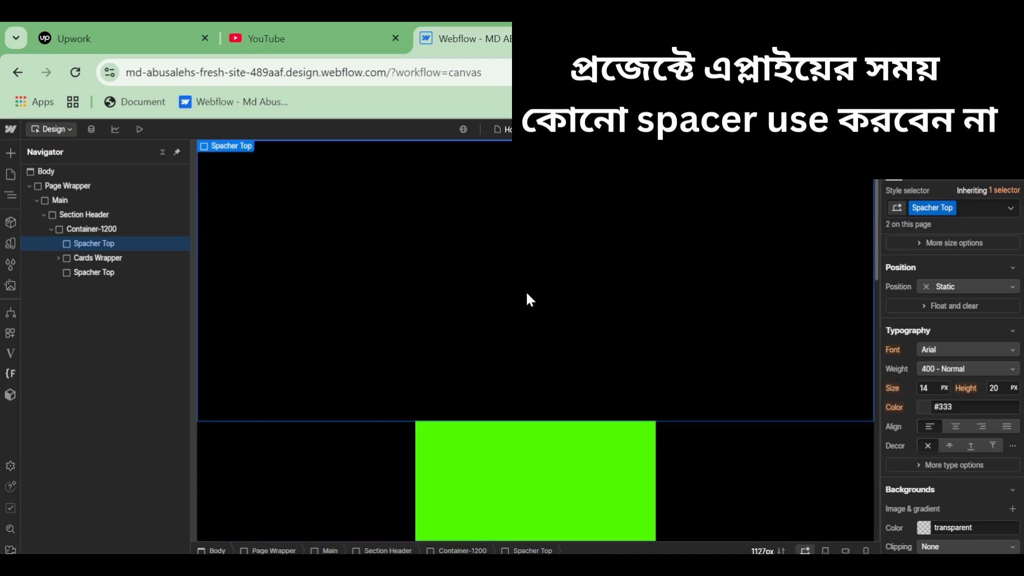
pyautogui.scroll(-4, 526, 290)
pyautogui.scroll(-3, 526, 295)
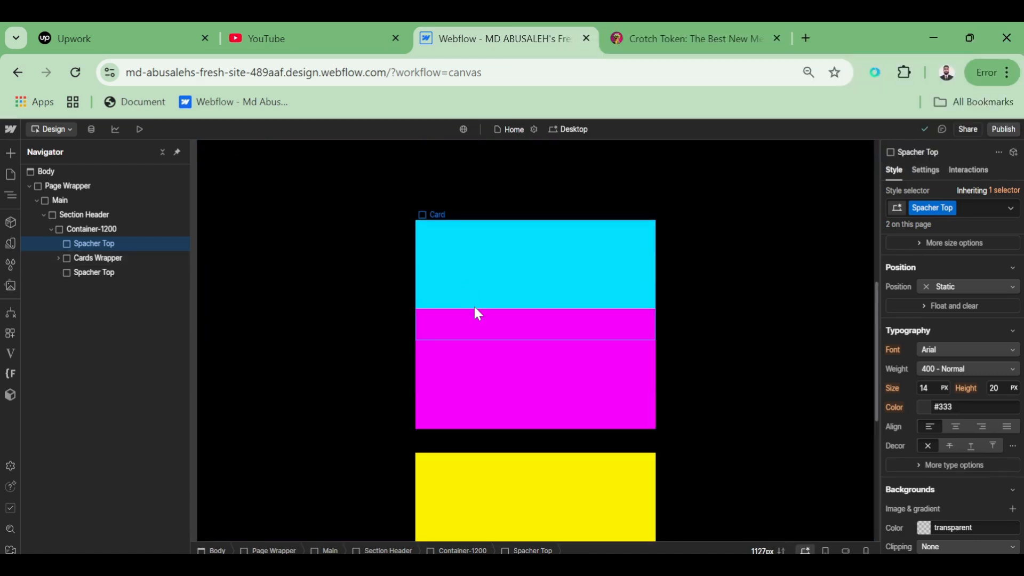
pyautogui.click(97, 273)
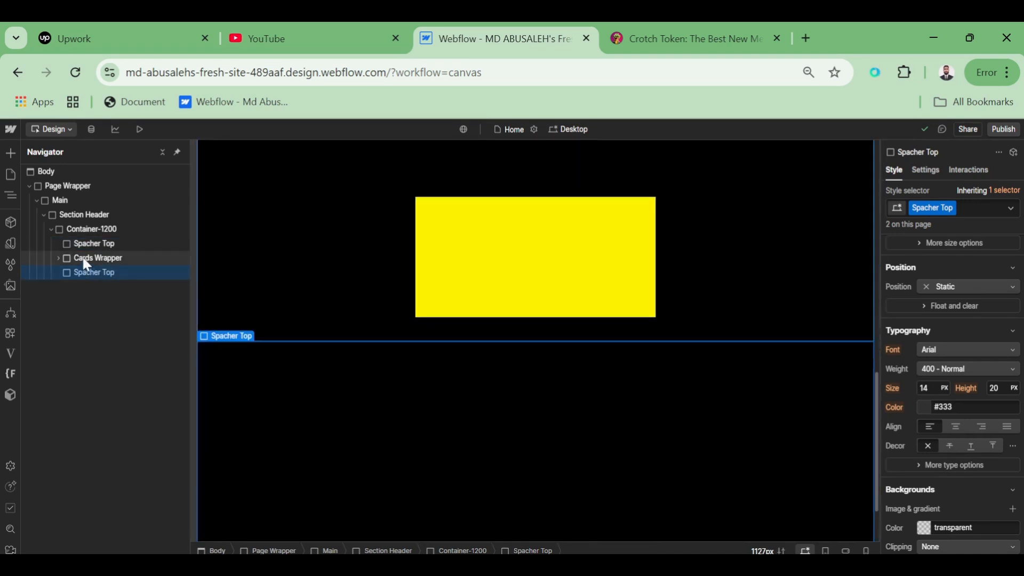
# Step: Expand Cards Wrapper and check the position settings of its first, second and fourth cards against the canvas
pyautogui.click(84, 260)
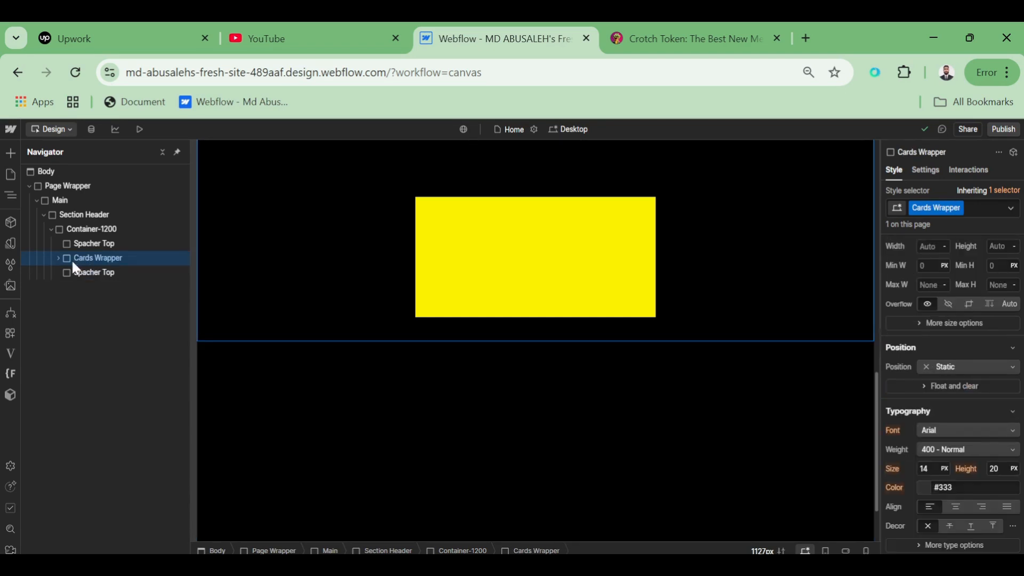
pyautogui.press('Down')
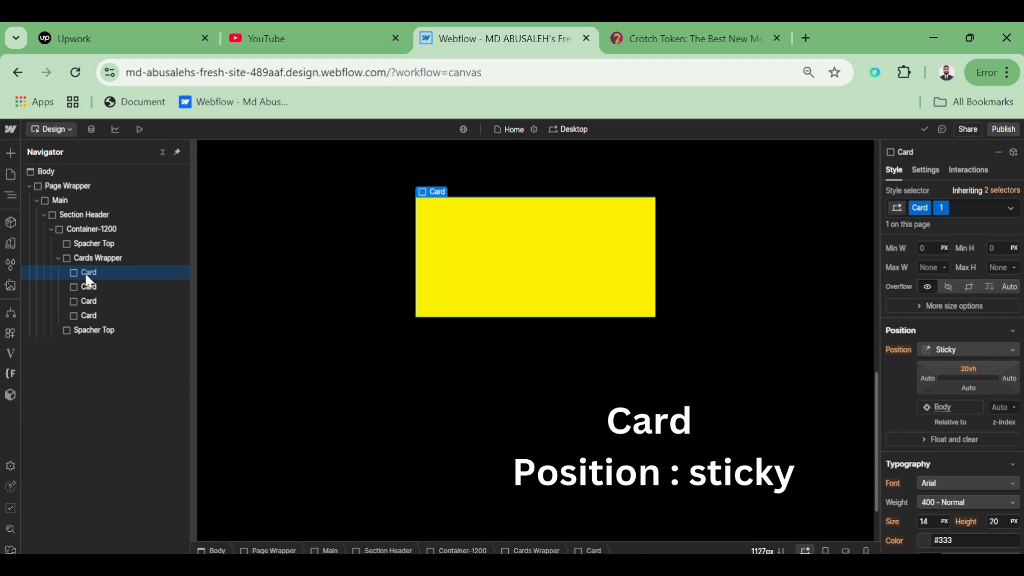
pyautogui.scroll(-5, 489, 336)
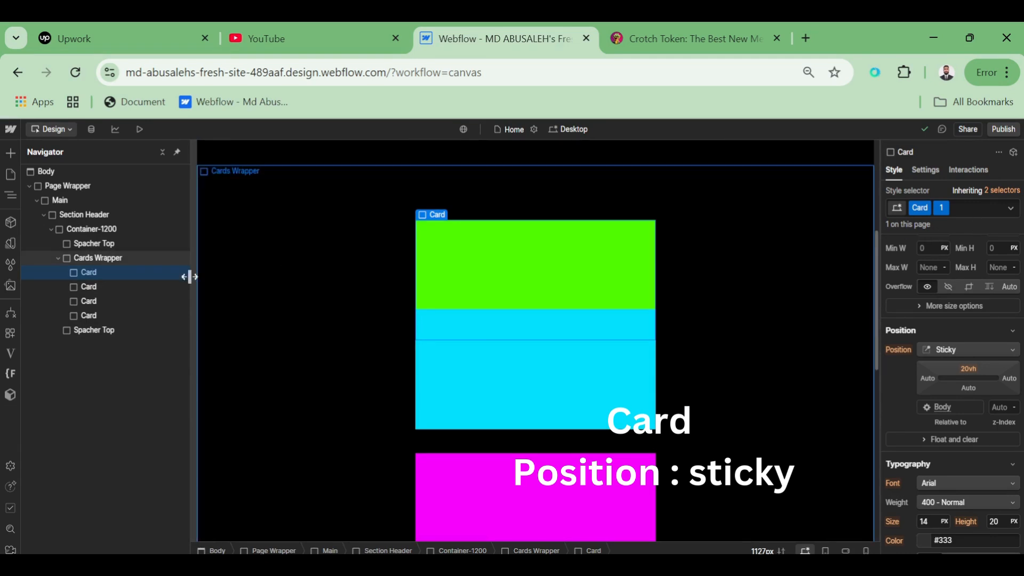
pyautogui.click(94, 291)
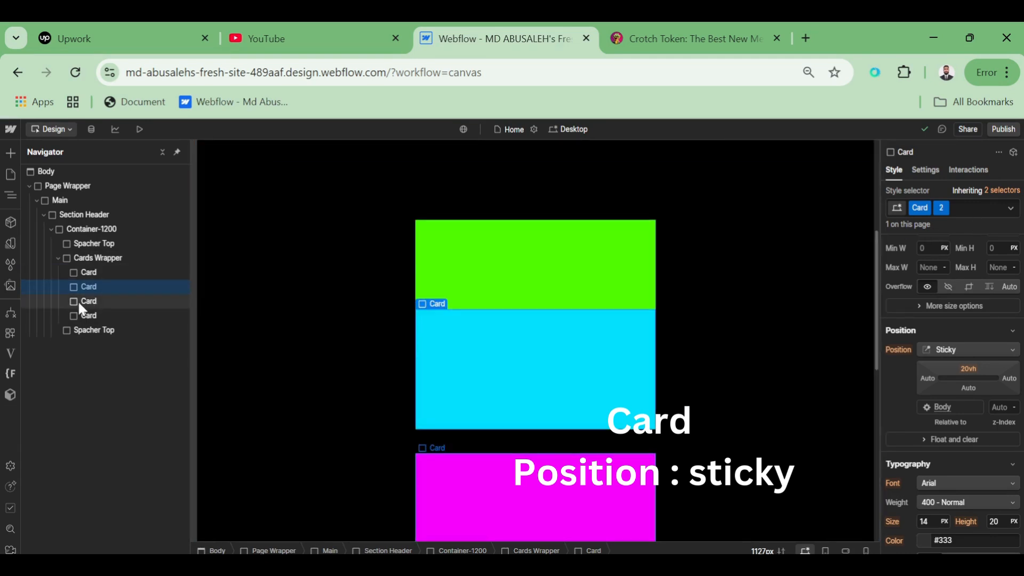
pyautogui.click(87, 316)
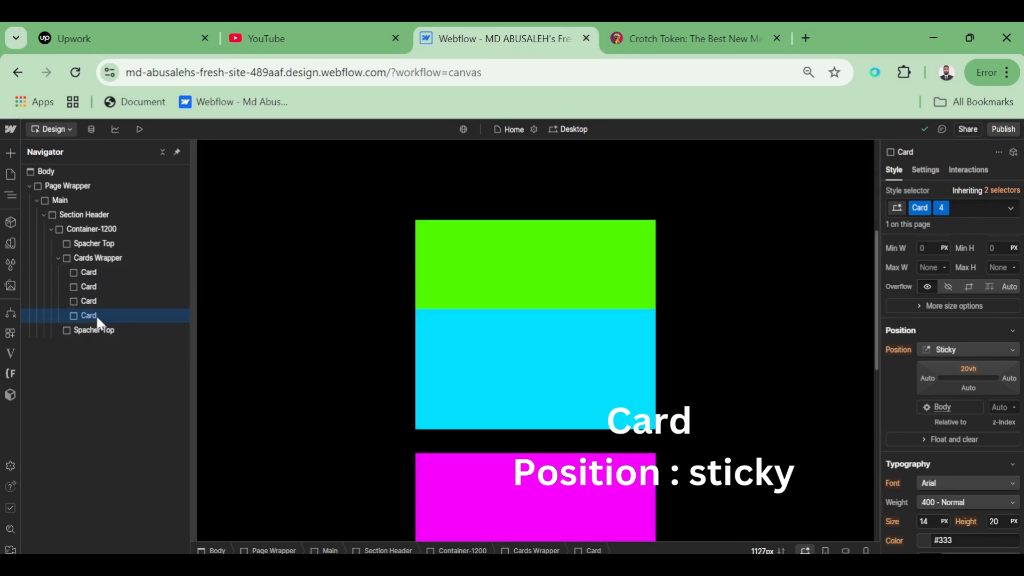
pyautogui.scroll(4, 491, 350)
pyautogui.scroll(-4, 492, 353)
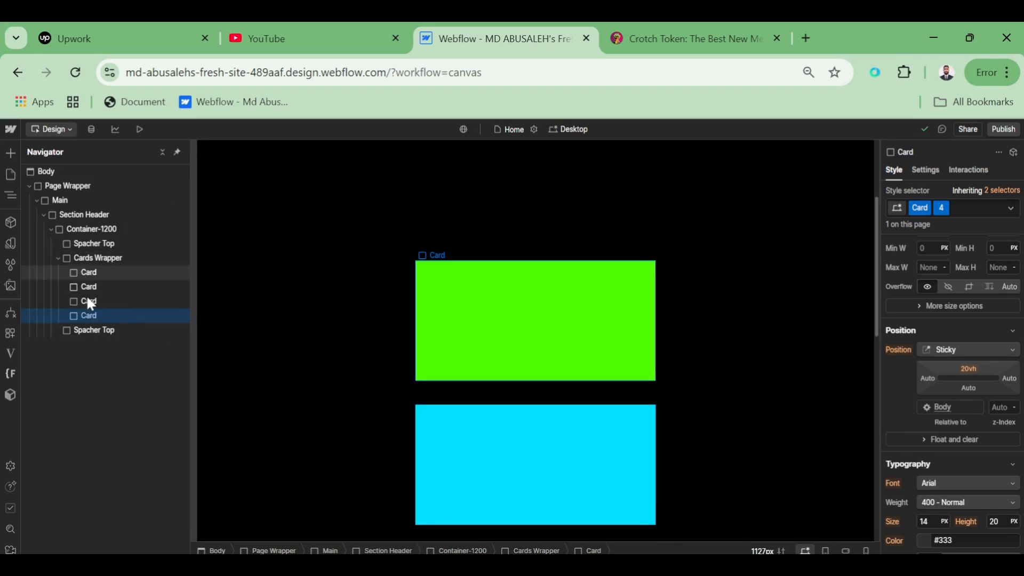
# Step: Add a While scrolling in view element trigger to Cards Wrapper with the Play scroll animation action
pyautogui.click(78, 260)
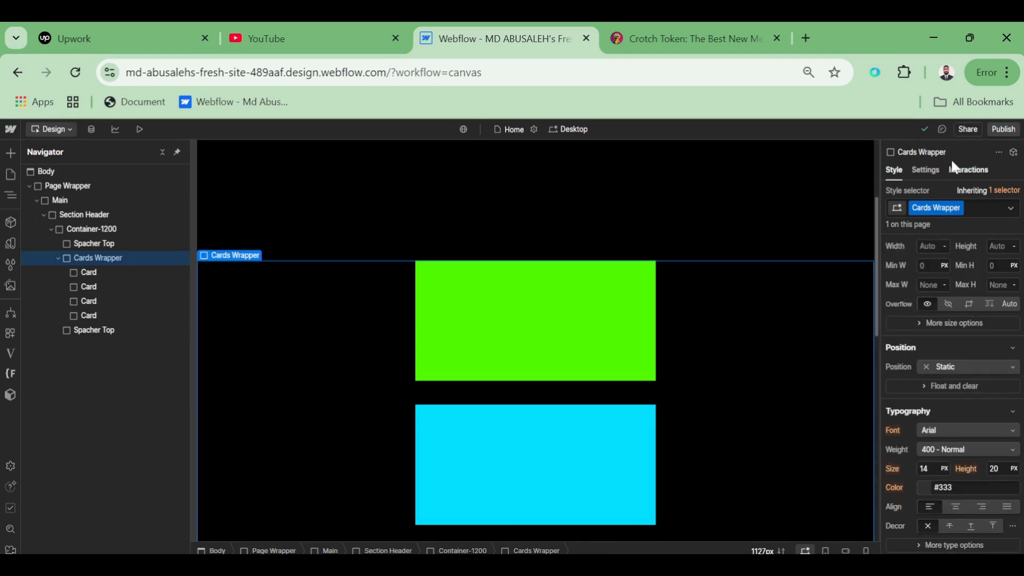
pyautogui.click(959, 171)
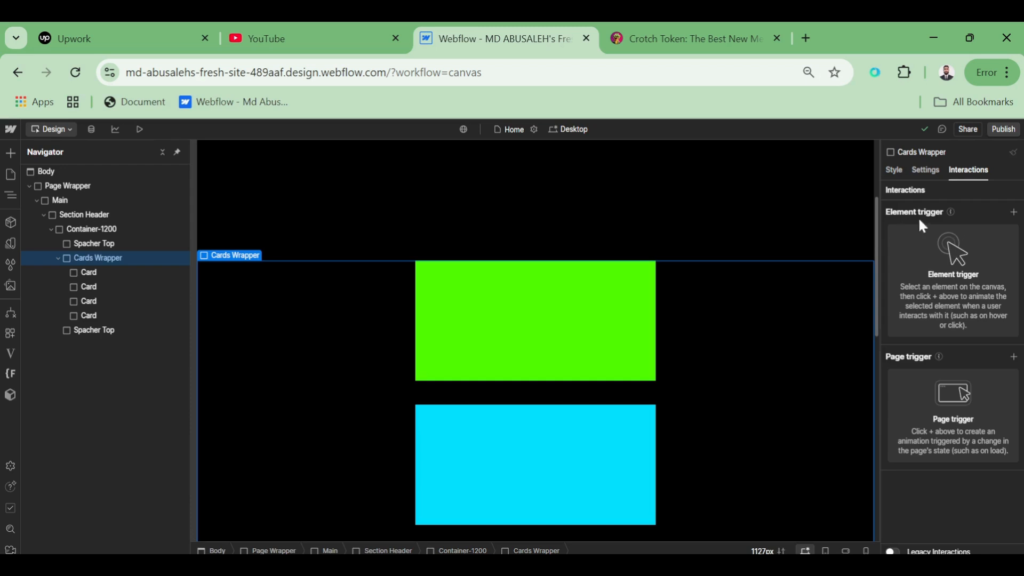
pyautogui.click(1015, 212)
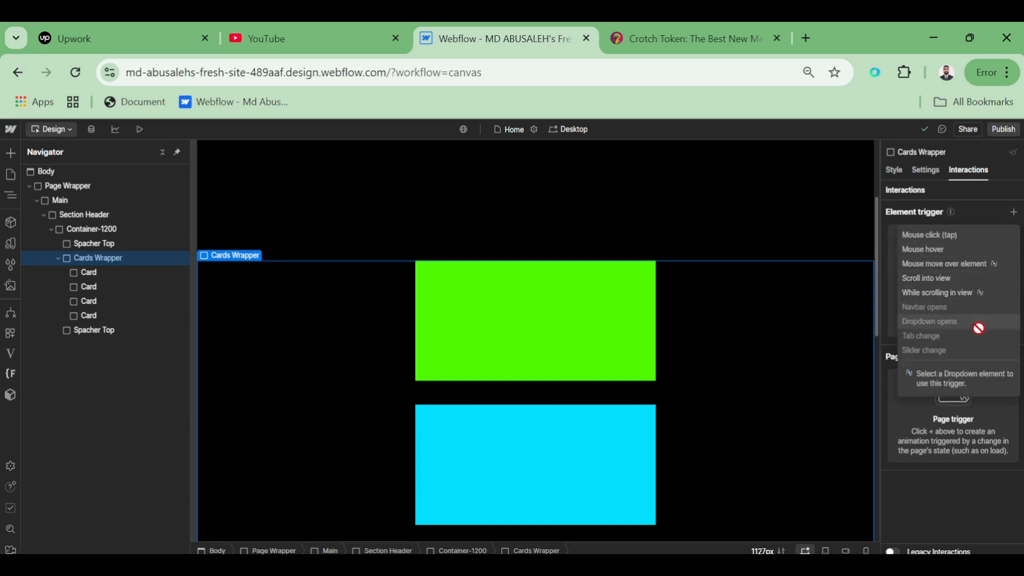
pyautogui.click(954, 295)
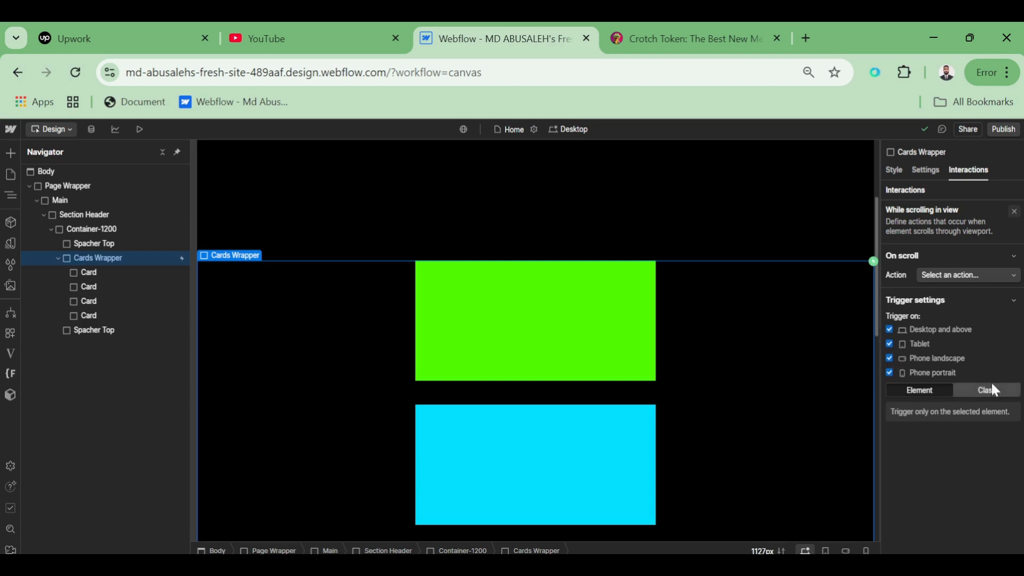
pyautogui.click(941, 276)
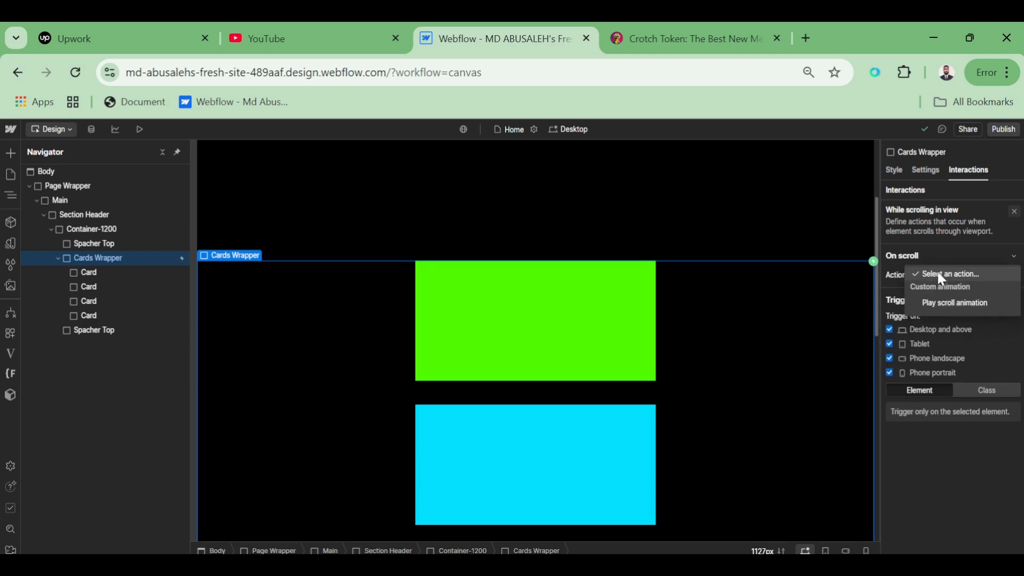
pyautogui.click(944, 302)
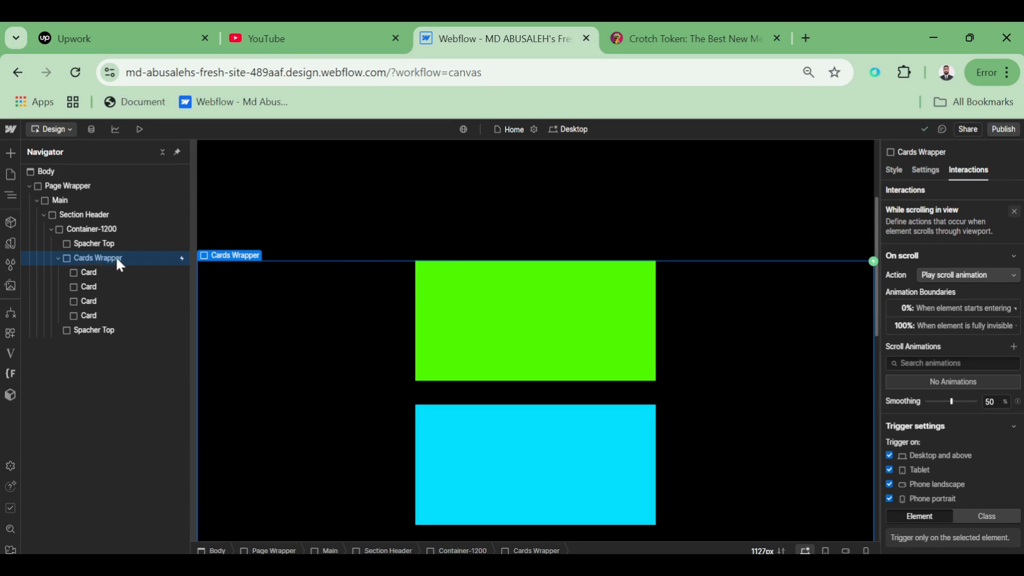
# Step: Review how Cards Wrapper enters and leaves the viewport over the full length of the page
pyautogui.scroll(3, 375, 331)
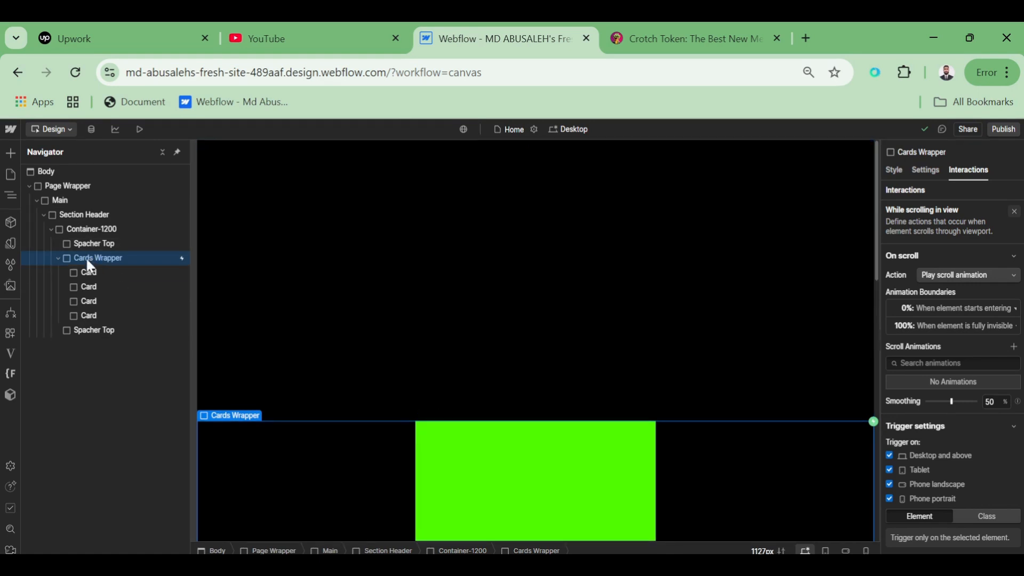
pyautogui.scroll(-6, 380, 294)
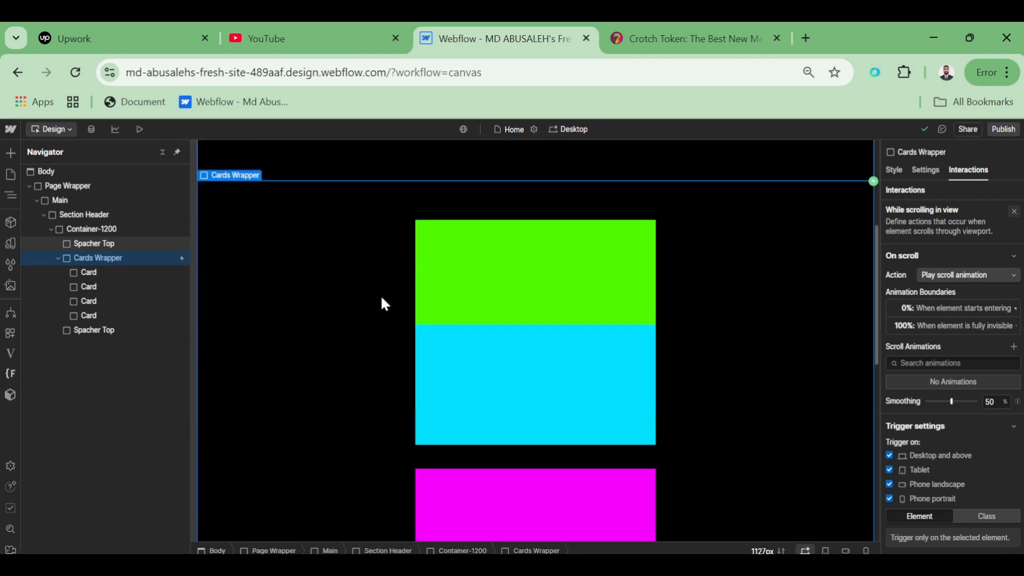
pyautogui.scroll(-7, 325, 266)
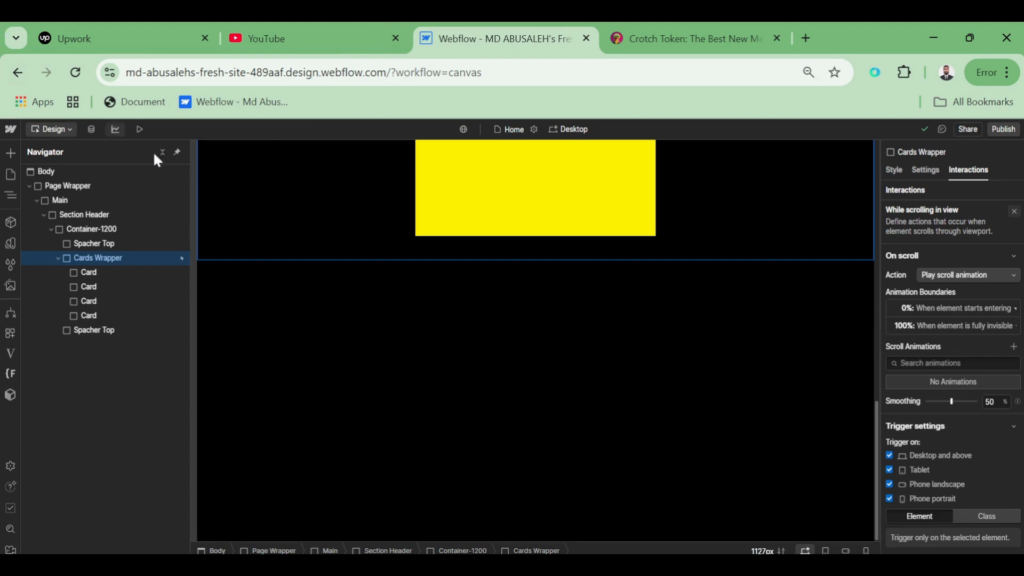
pyautogui.scroll(10, 444, 284)
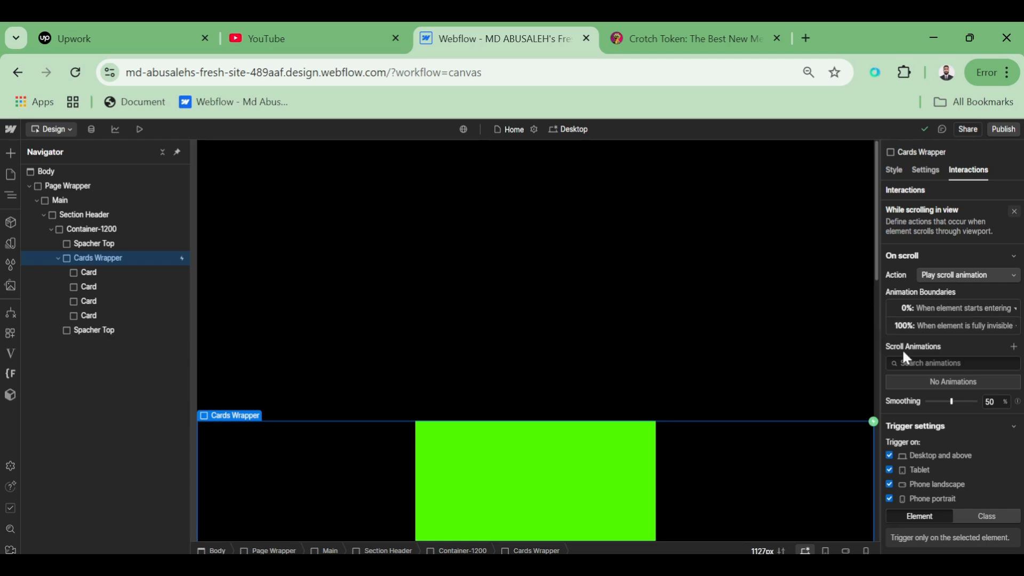
# Step: Create a new scroll animation for Cards Wrapper and name it "Sticky Card Overflow"
pyautogui.click(1014, 348)
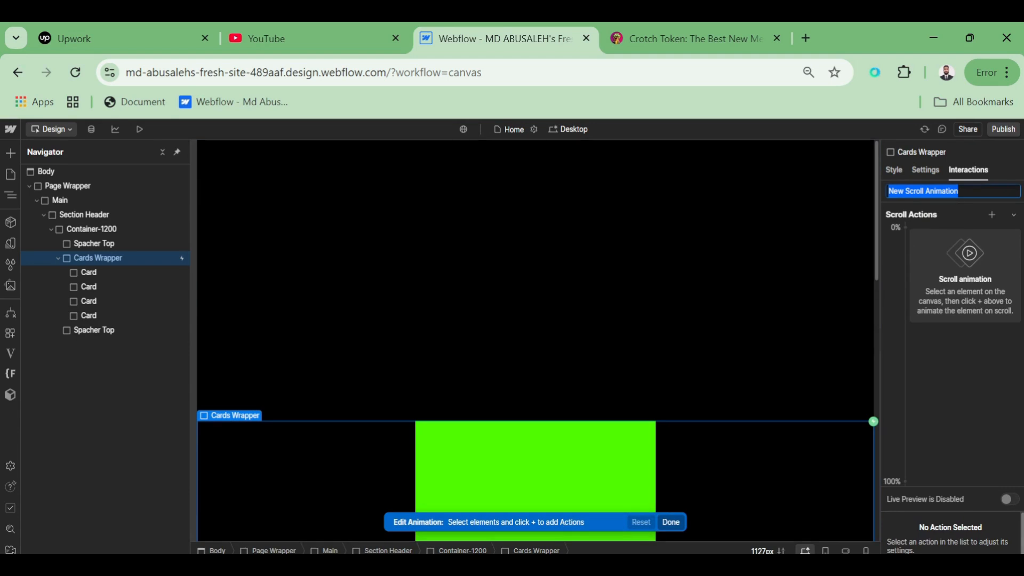
pyautogui.write('Sticky')
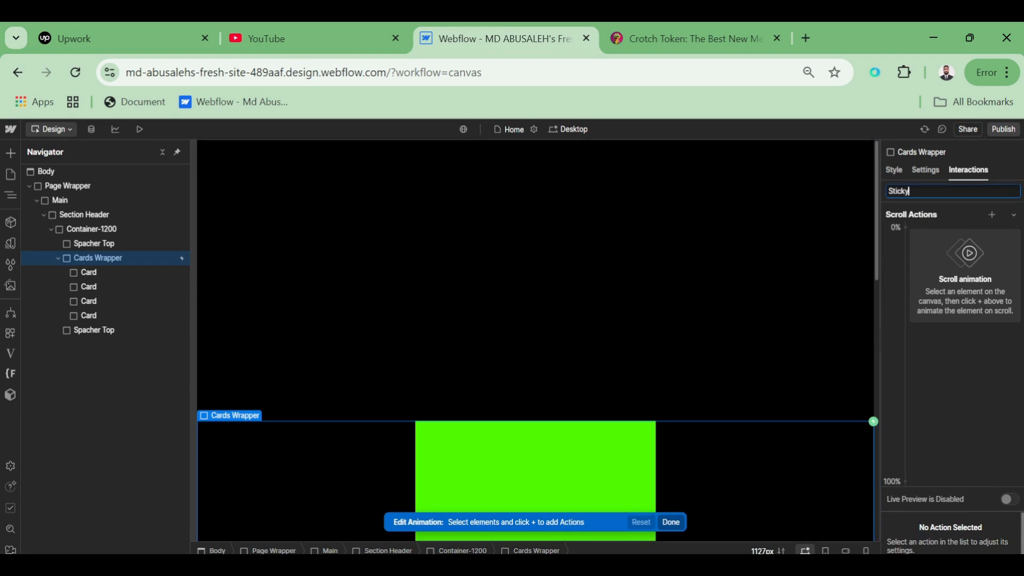
pyautogui.write(' Card Overflow')
pyautogui.press('Return')
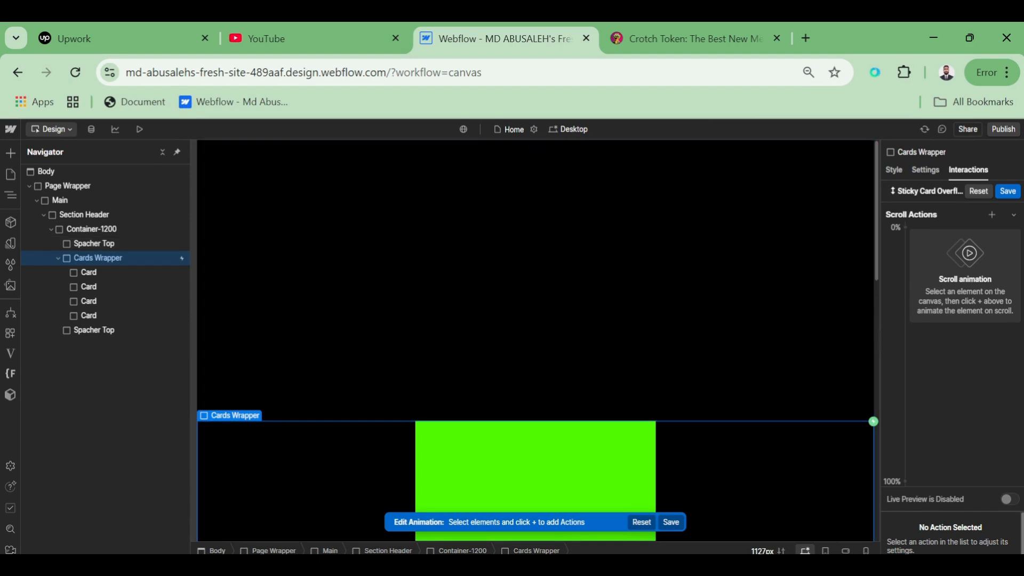
# Step: Add a Scale scroll action for the first (green) card in Cards Wrapper
pyautogui.scroll(-3, 664, 319)
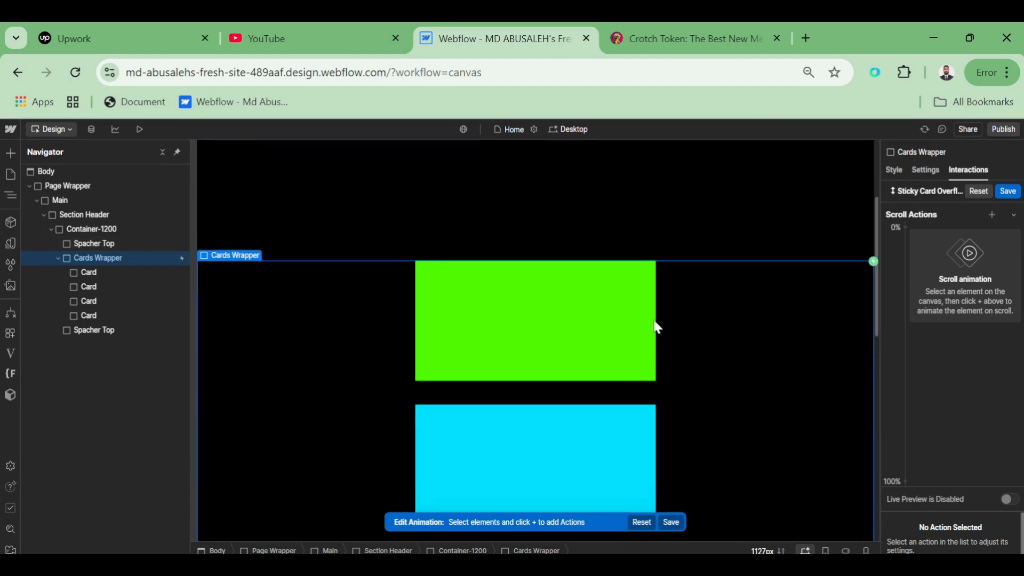
pyautogui.click(89, 273)
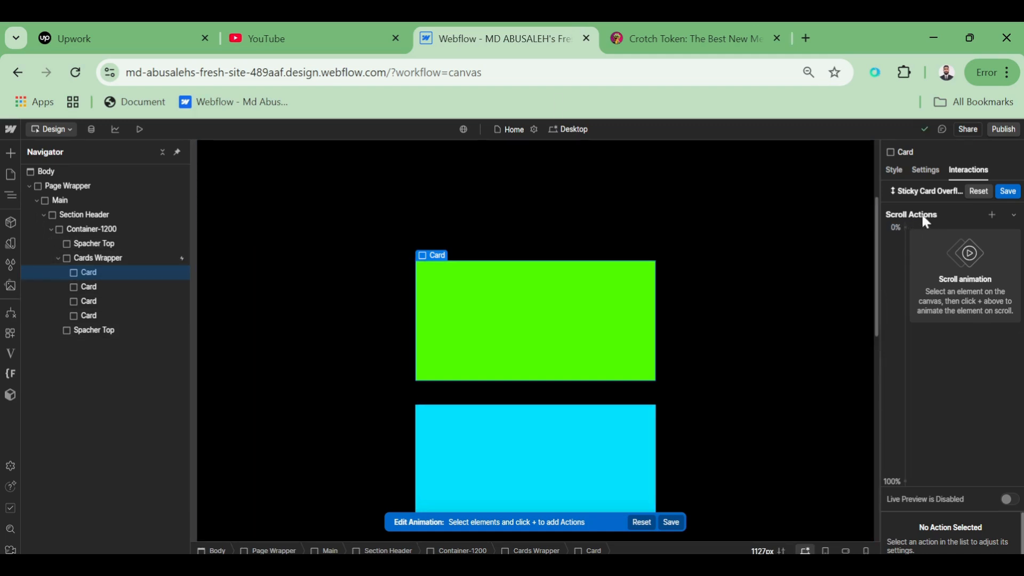
pyautogui.click(993, 214)
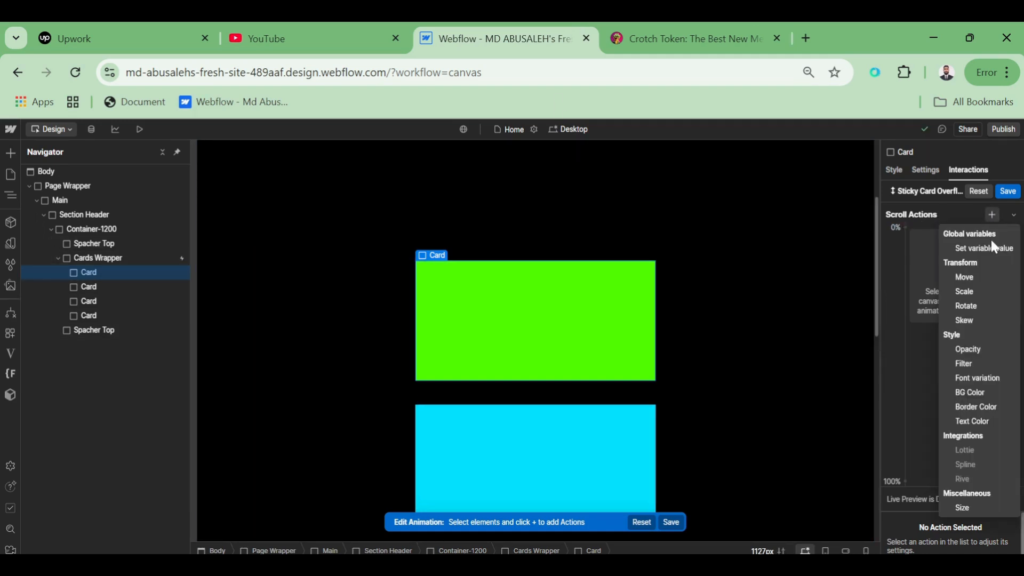
pyautogui.click(969, 297)
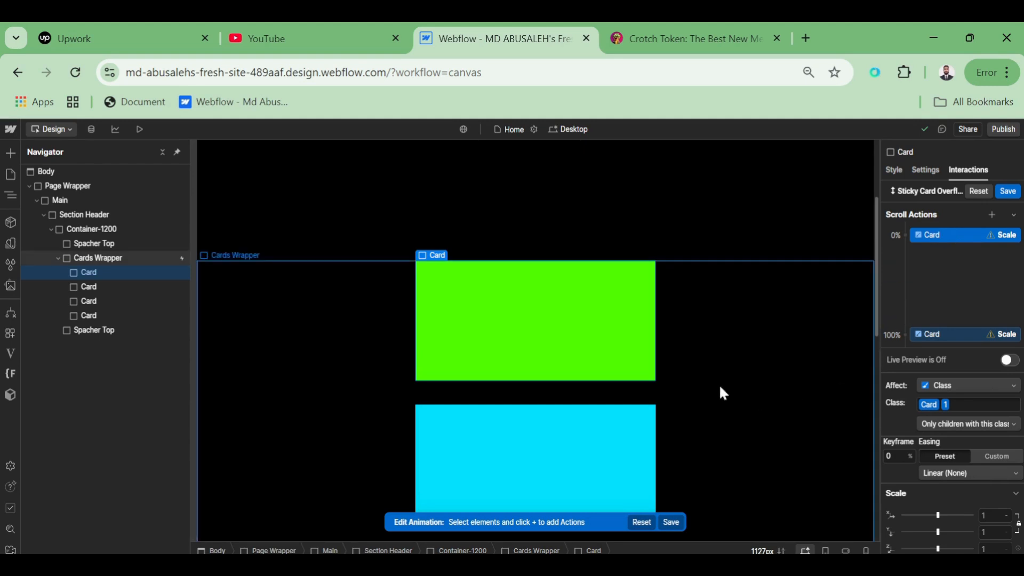
# Step: Move the first card's starting Scale keyframe to 34% and set its scale to 1
pyautogui.scroll(3, 652, 360)
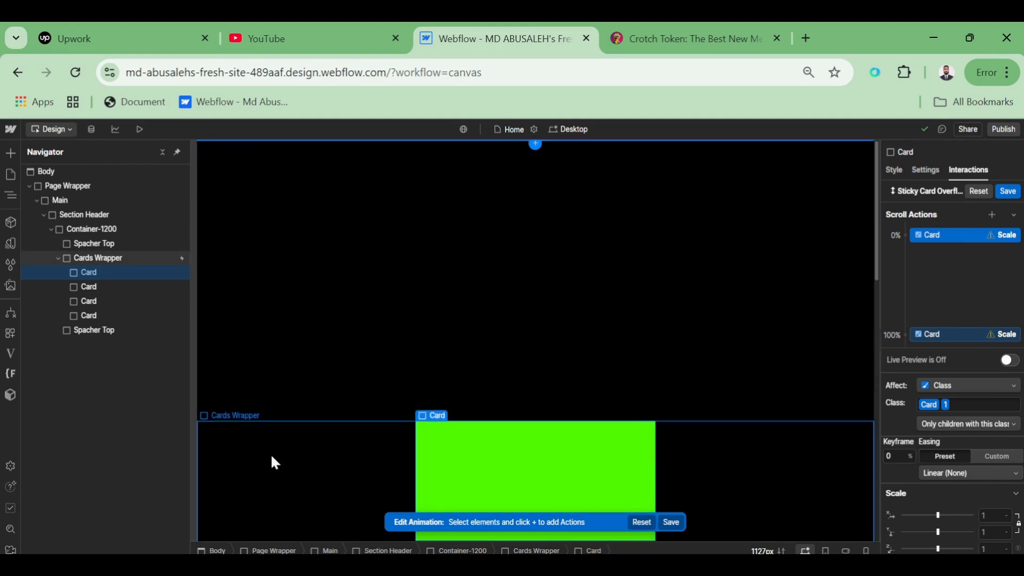
pyautogui.click(273, 461)
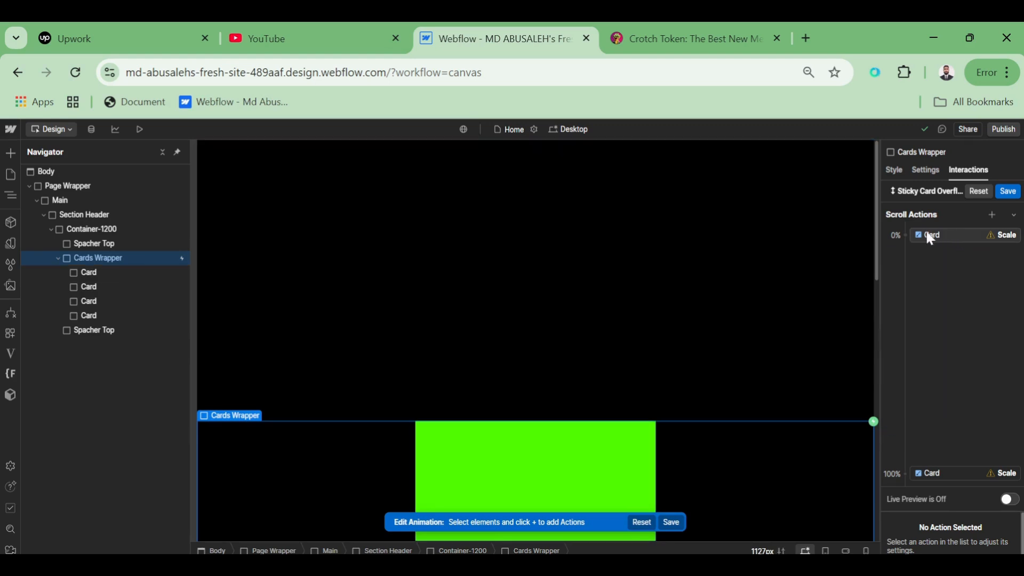
pyautogui.moveTo(930, 235); pyautogui.dragTo(934, 278)
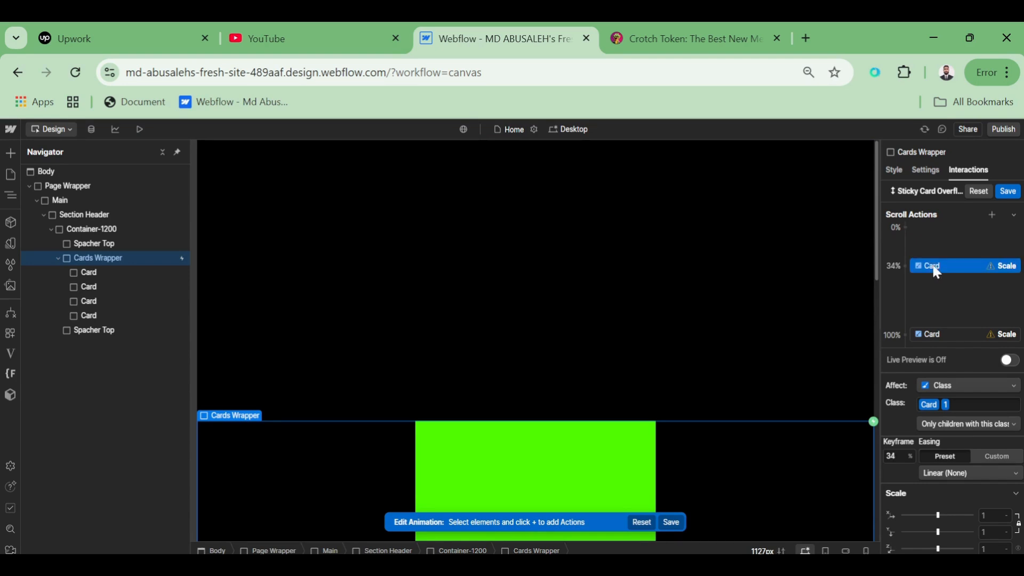
pyautogui.click(982, 516)
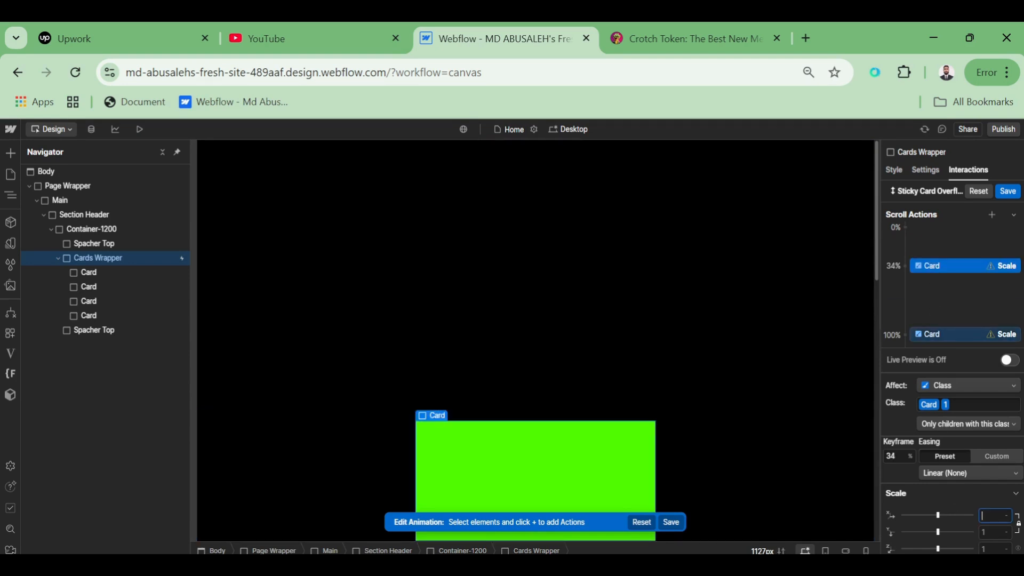
pyautogui.write('1')
# Step: Set the first card's ending Scale keyframe to scale 0 and move it to 58%
pyautogui.click(965, 337)
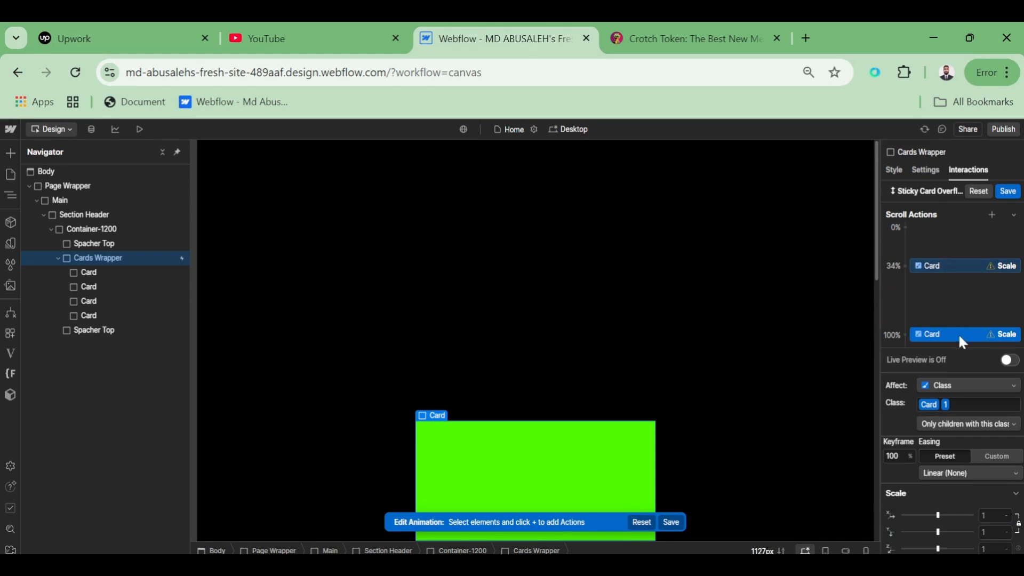
pyautogui.click(992, 516)
pyautogui.write('0')
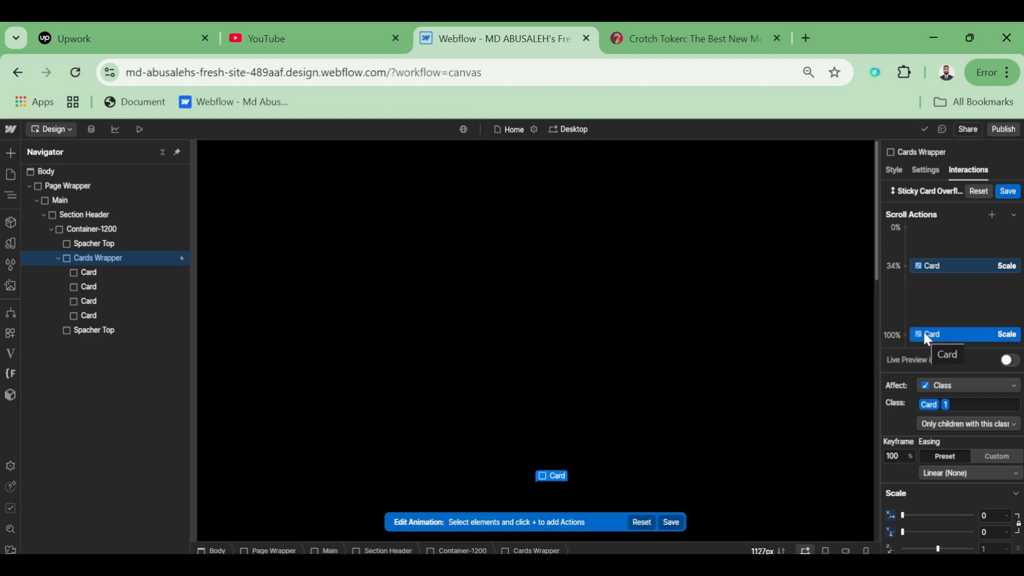
pyautogui.moveTo(925, 334); pyautogui.dragTo(927, 300)
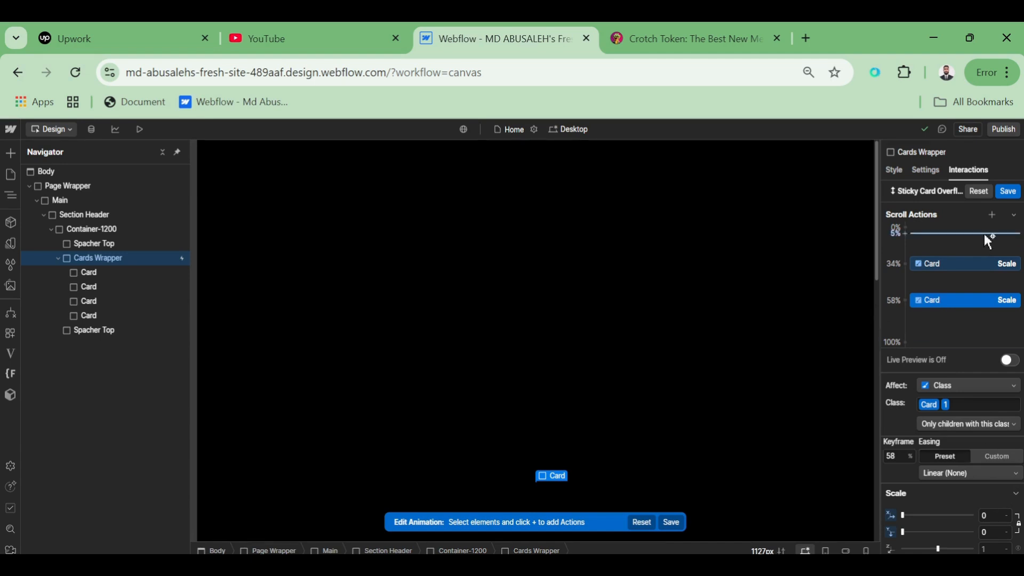
# Step: Turn on Live Preview and check how the first card shrinks as the second card scrolls up over it
pyautogui.click(1011, 362)
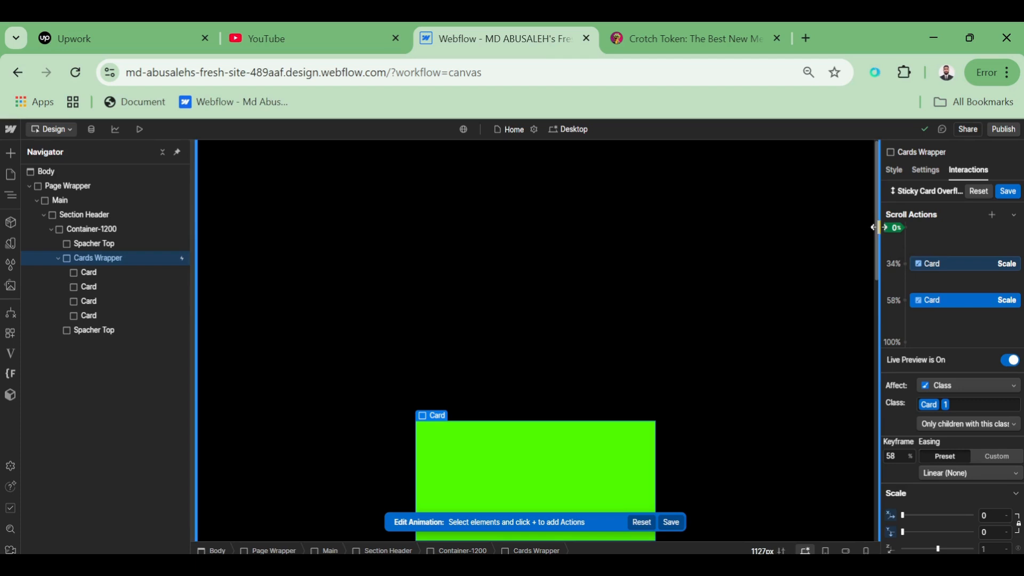
pyautogui.moveTo(876, 227)
pyautogui.mouseDown()
pyautogui.moveTo(873, 301)
pyautogui.moveTo(880, 282)
pyautogui.moveTo(884, 265)
pyautogui.moveTo(852, 336)
pyautogui.moveTo(861, 276)
pyautogui.mouseUp()
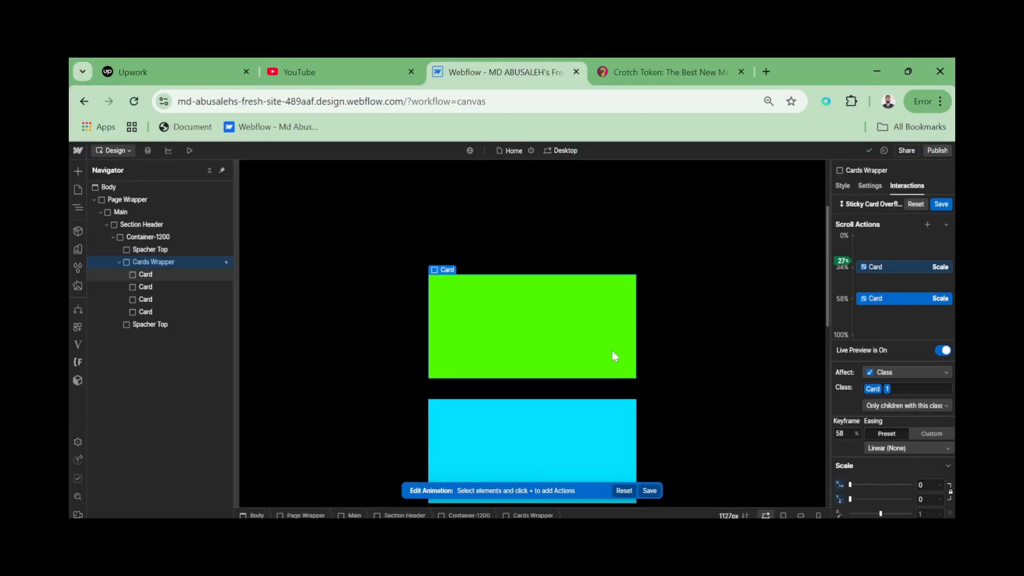
pyautogui.scroll(2, 700, 380)
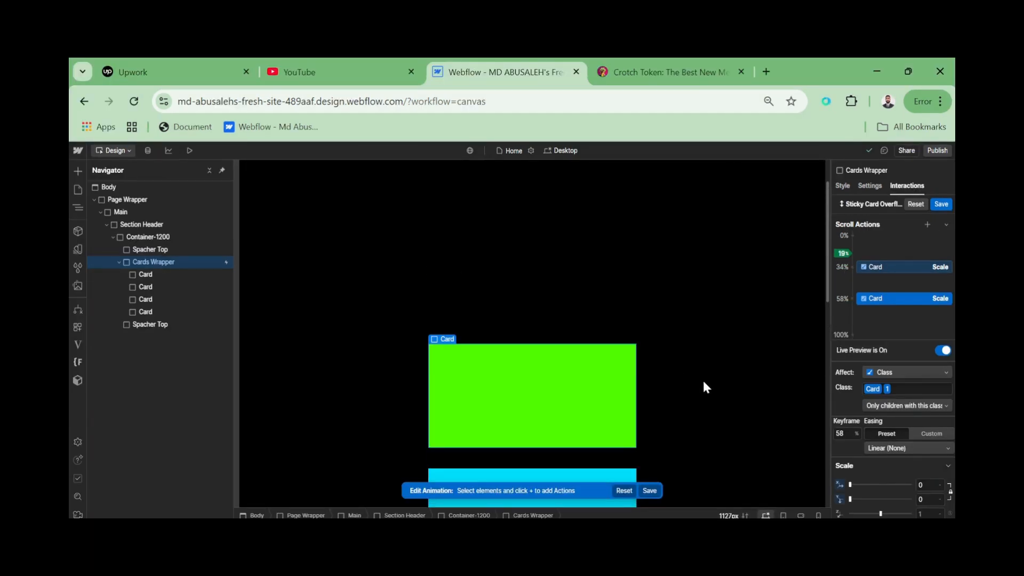
pyautogui.scroll(-2, 828, 280)
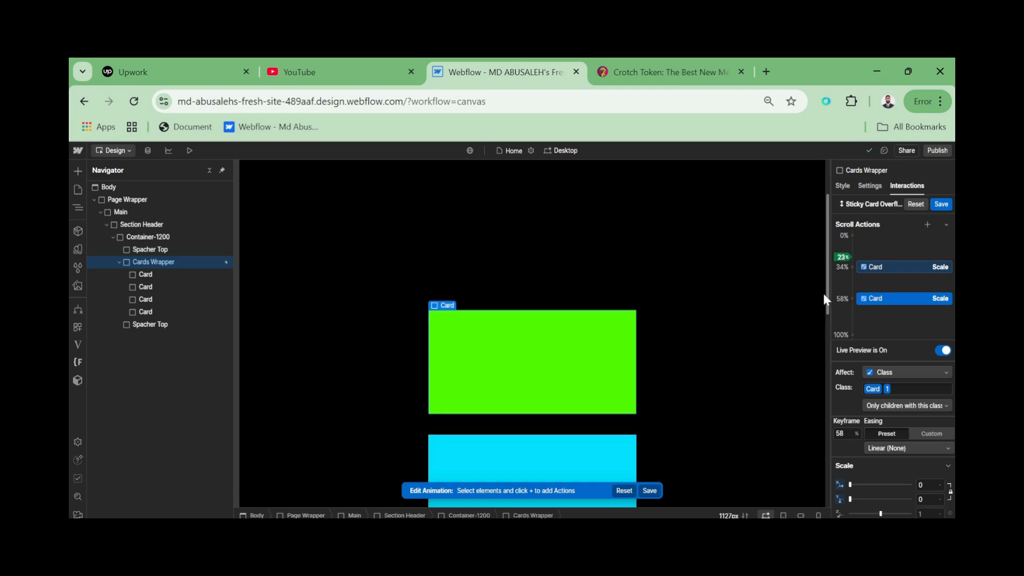
pyautogui.scroll(-3, 825, 317)
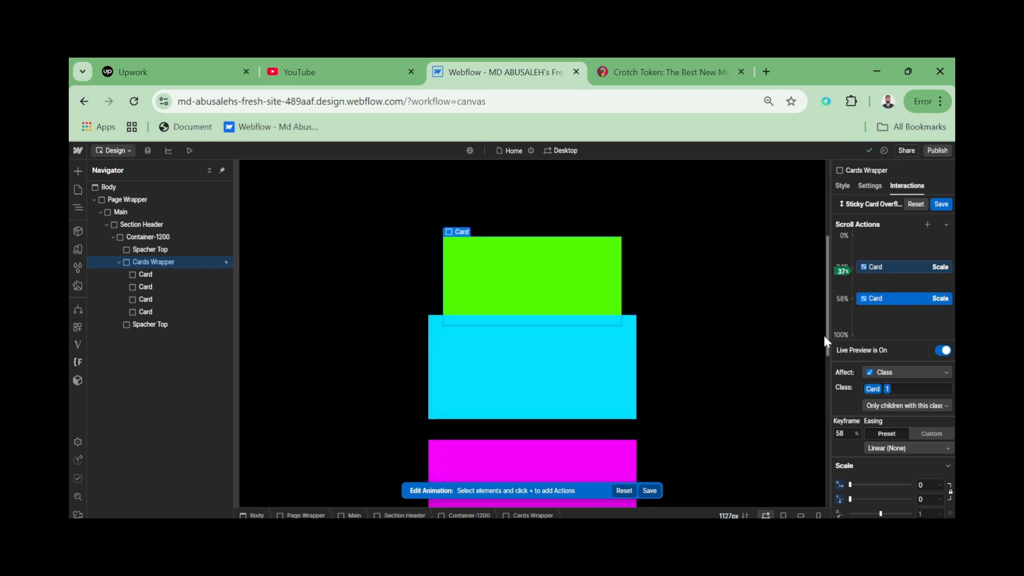
pyautogui.scroll(-2, 825, 344)
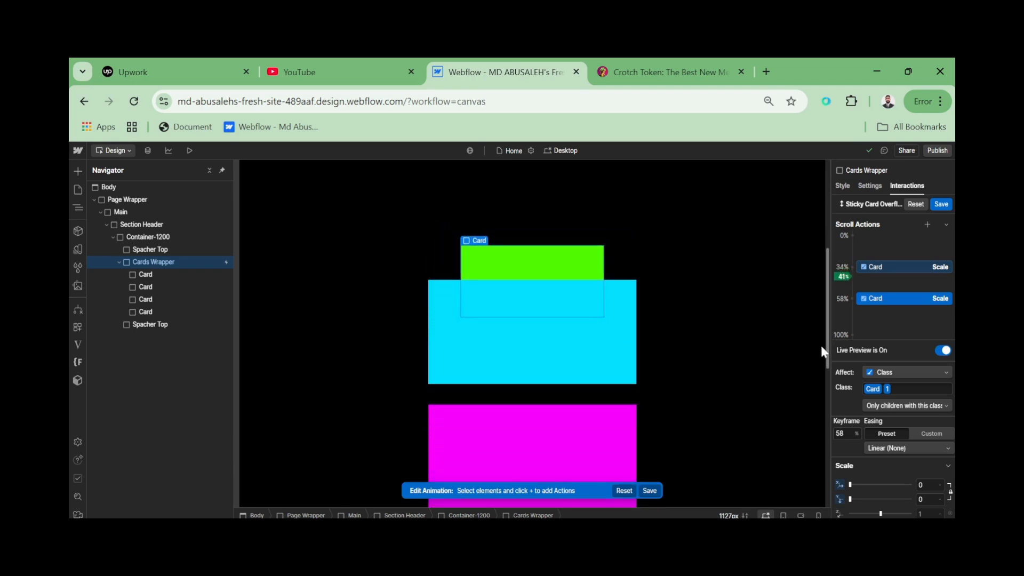
pyautogui.scroll(-1, 821, 351)
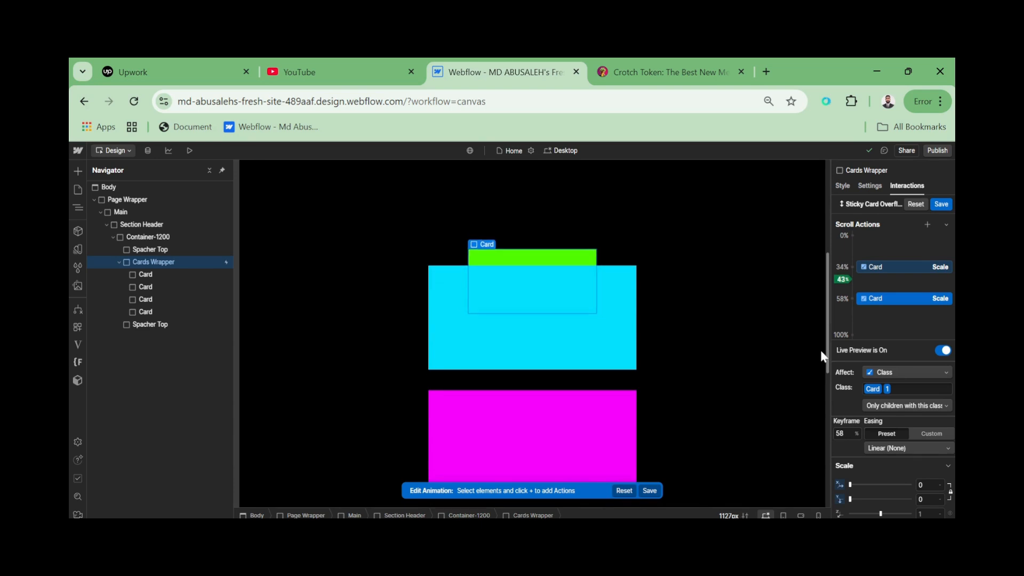
pyautogui.moveTo(820, 356); pyautogui.dragTo(819, 357)
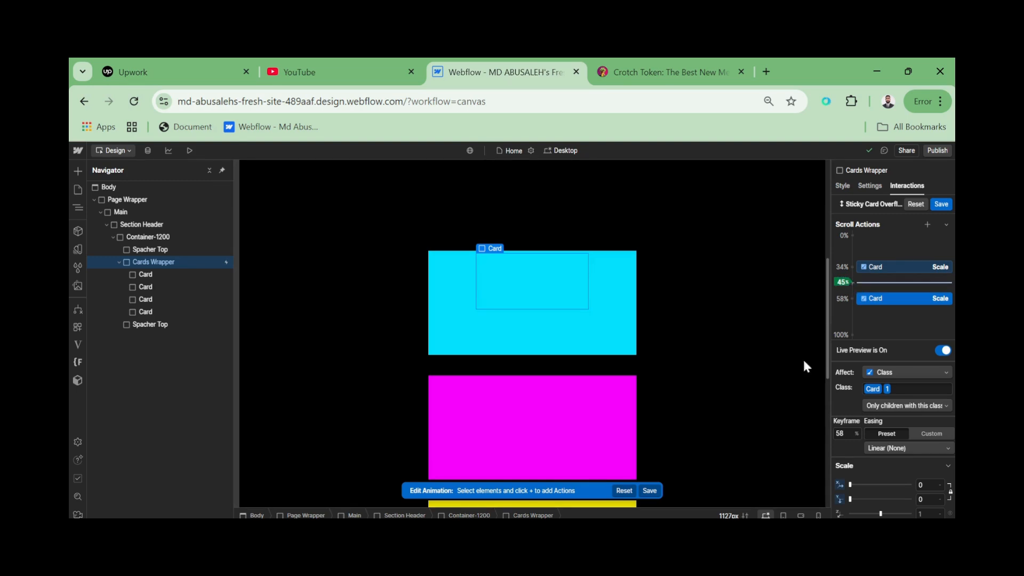
# Step: Add a Scale action for the second (blue) card at the 45% keyframe with a scale of 1
pyautogui.click(148, 292)
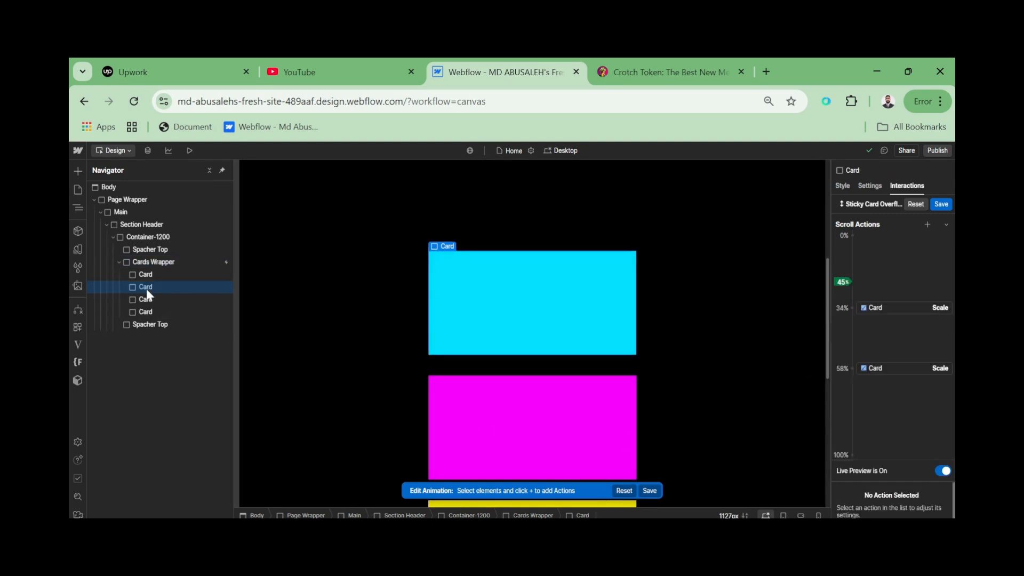
pyautogui.click(855, 281)
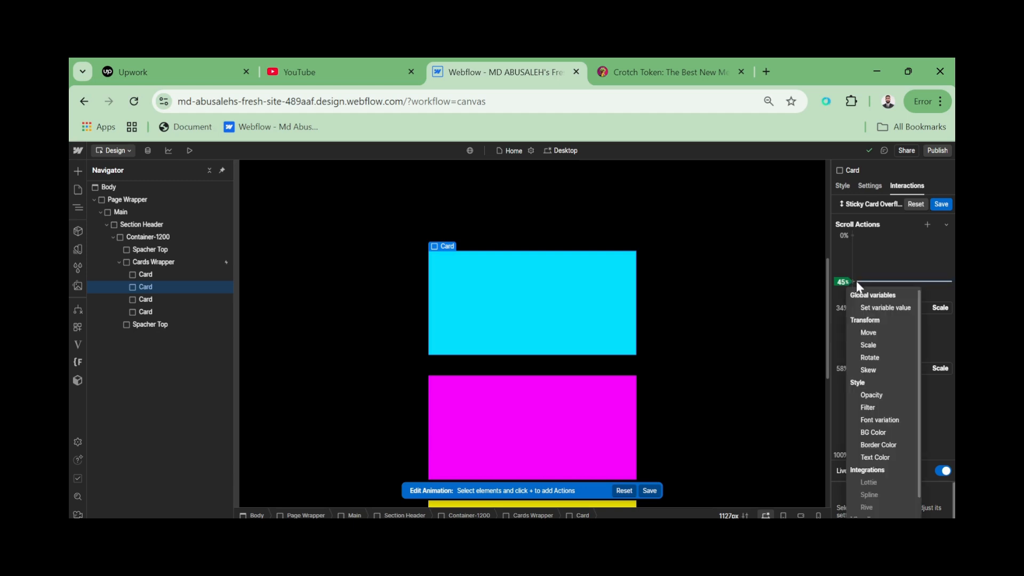
pyautogui.click(868, 345)
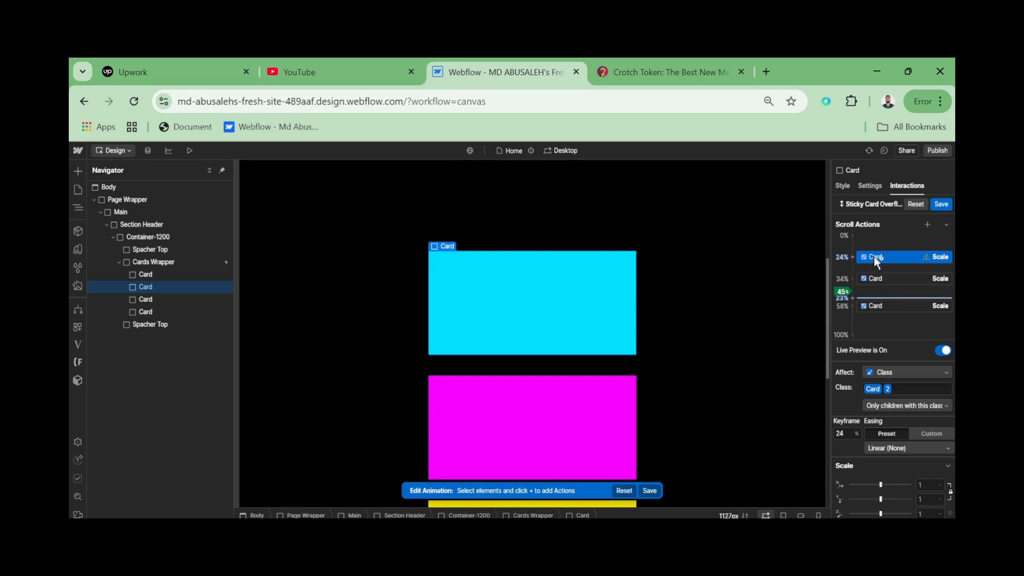
pyautogui.click(842, 433)
pyautogui.write('45')
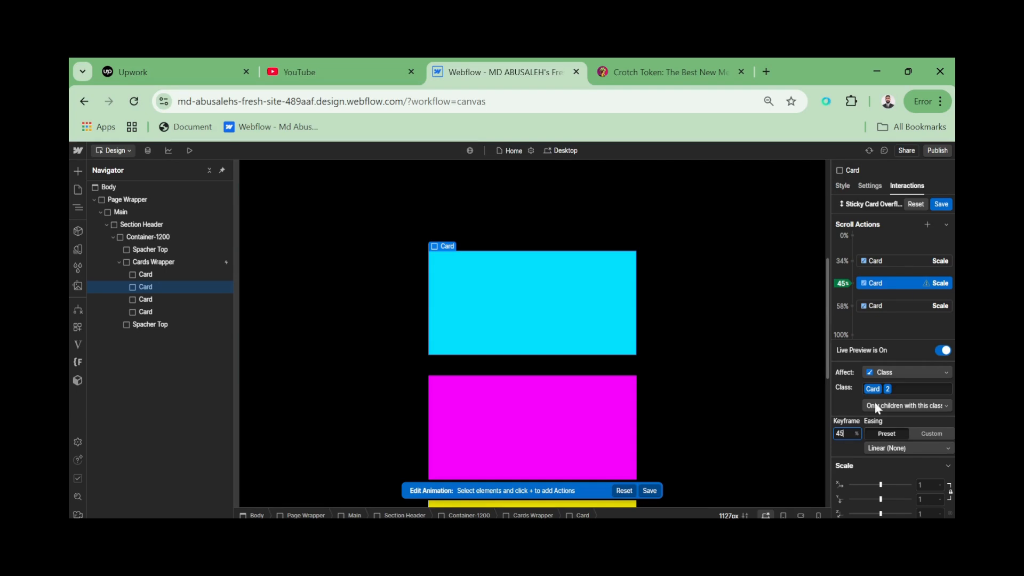
pyautogui.click(928, 485)
pyautogui.write('1')
pyautogui.press('Return')
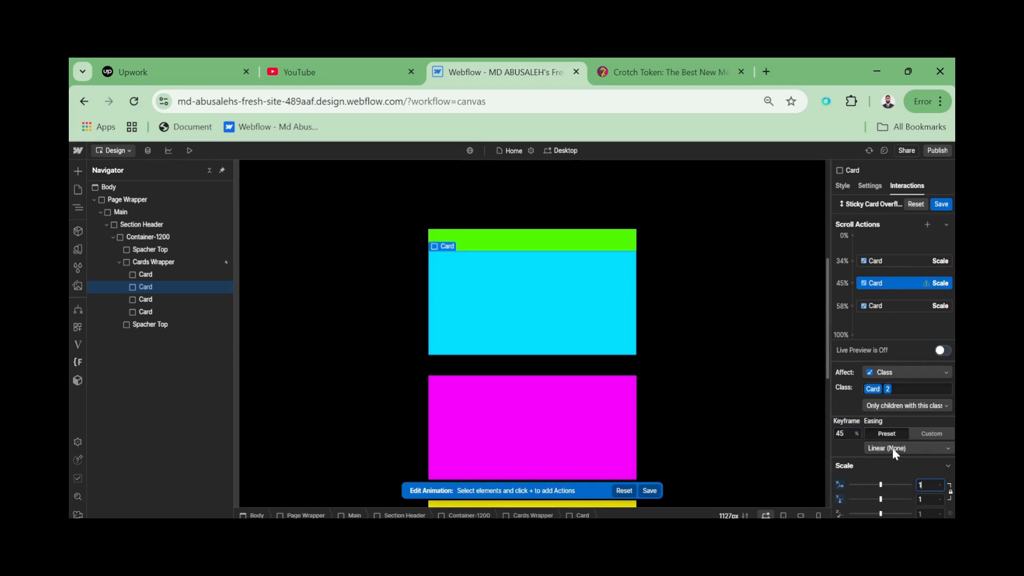
# Step: Duplicate the second card's Scale action, move the copy to the 70% keyframe and set its scale to 0
pyautogui.rightClick(868, 287)
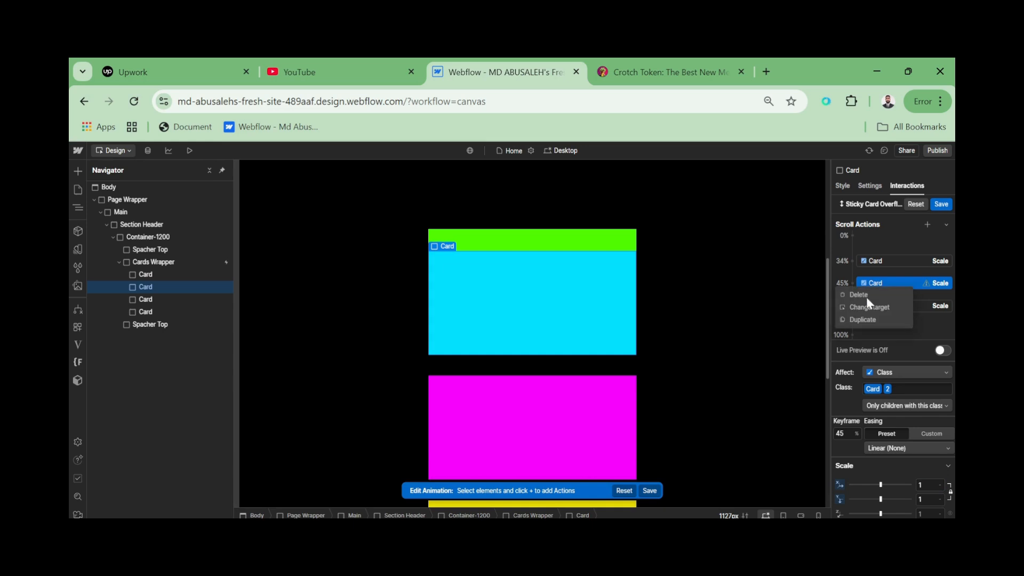
pyautogui.click(853, 316)
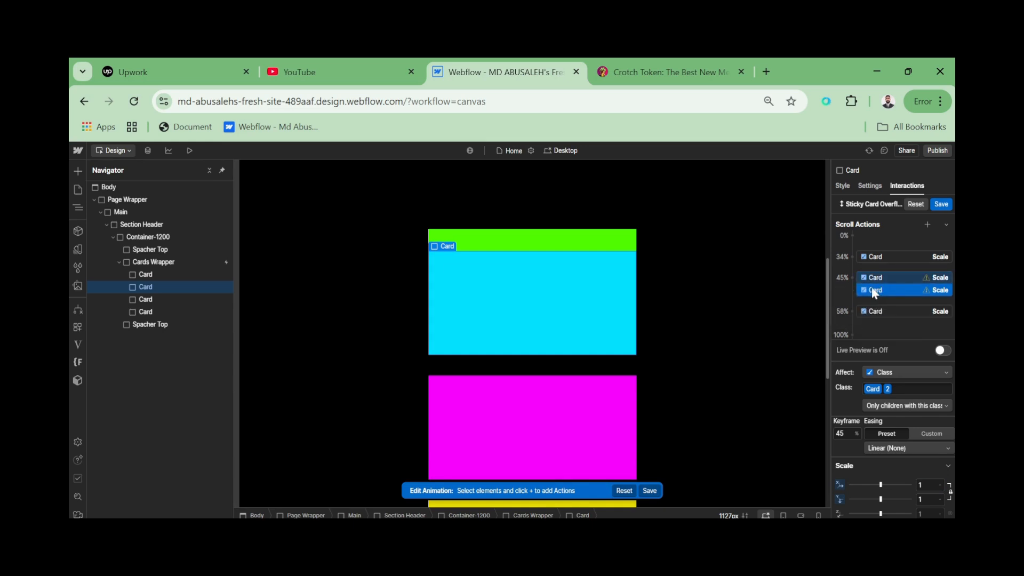
pyautogui.click(842, 433)
pyautogui.write('70')
pyautogui.click(926, 481)
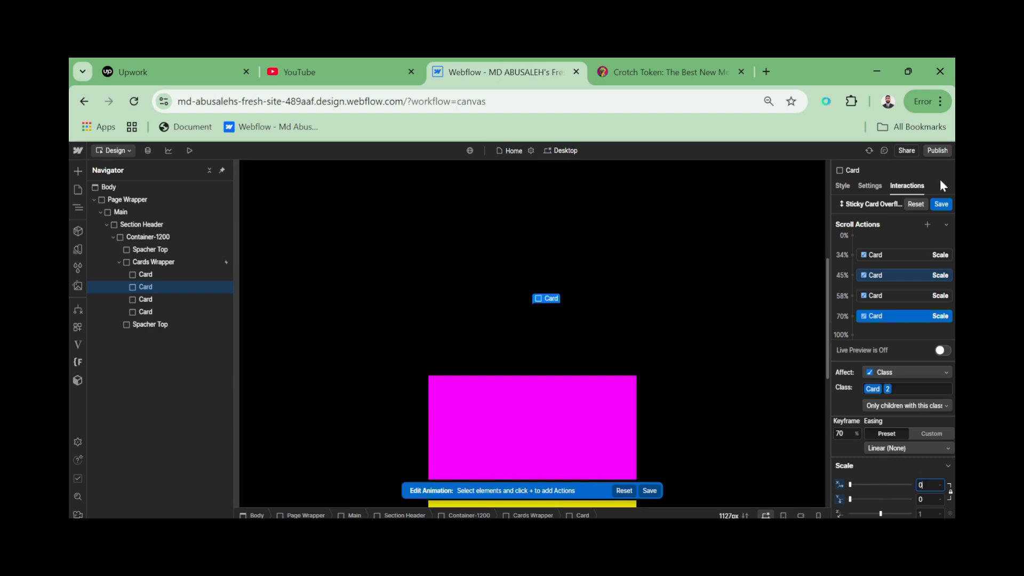
# Step: Turn on Live Preview and check how the second card shrinks as the third card scrolls over it
pyautogui.click(942, 350)
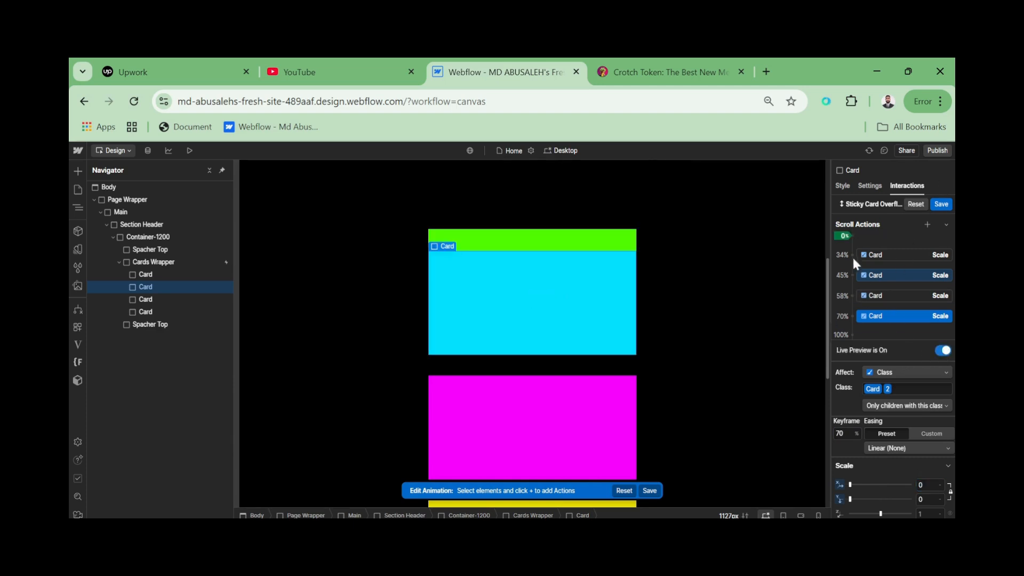
pyautogui.moveTo(825, 261)
pyautogui.mouseDown()
pyautogui.moveTo(833, 251)
pyautogui.moveTo(824, 174)
pyautogui.moveTo(821, 296)
pyautogui.mouseUp()
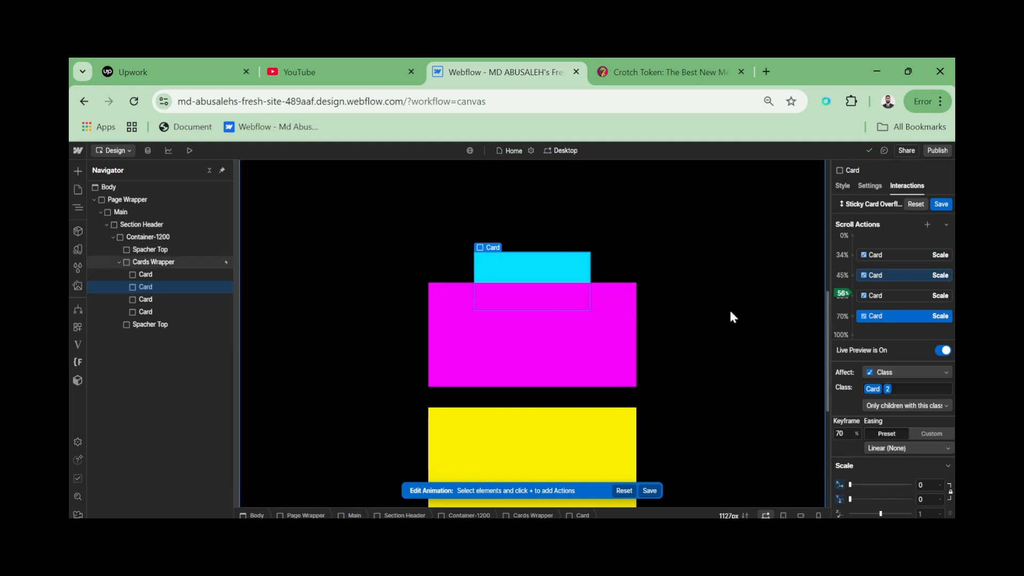
pyautogui.moveTo(826, 305); pyautogui.dragTo(818, 327)
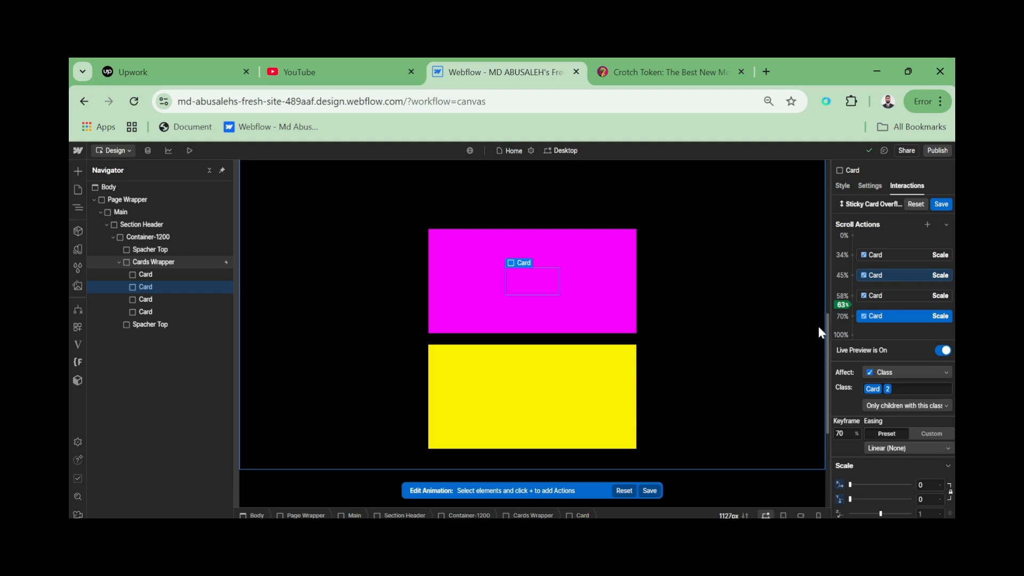
# Step: Add a Scale action for the third (magenta) card at the 63% keyframe with a scale of 1
pyautogui.click(151, 301)
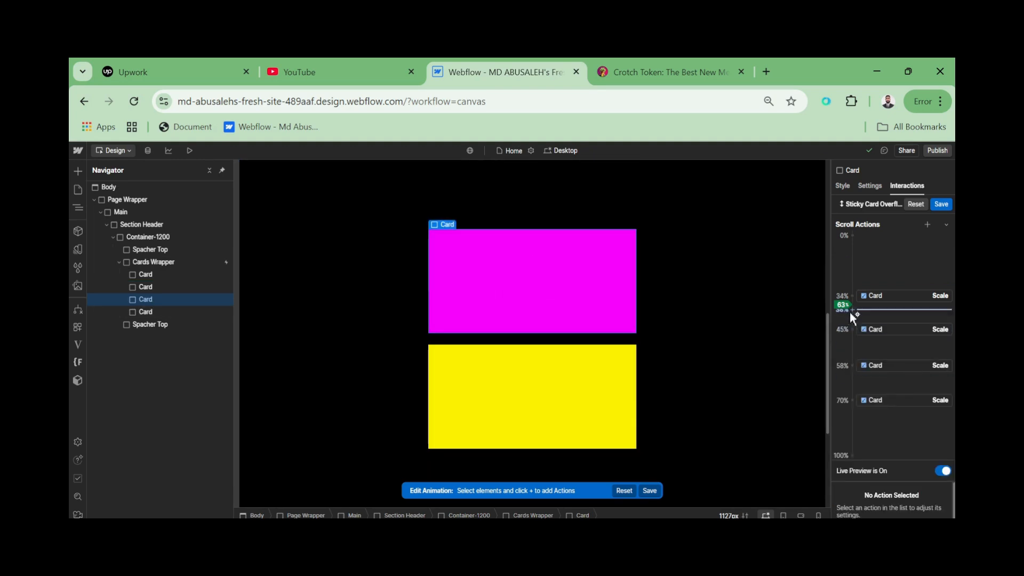
pyautogui.click(852, 381)
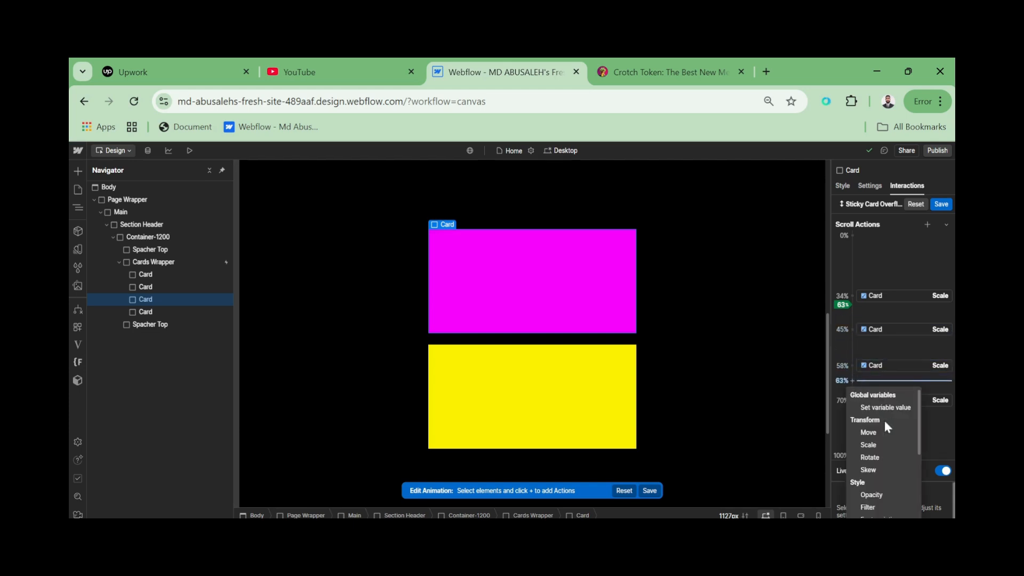
pyautogui.click(875, 449)
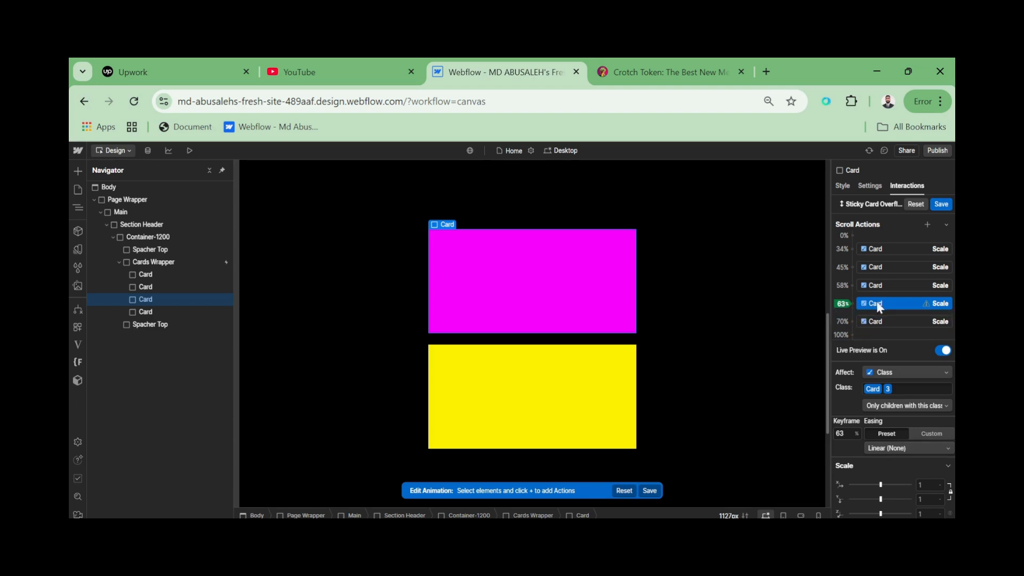
pyautogui.click(928, 485)
pyautogui.write('1')
# Step: Duplicate the third card's Scale action, set the copy to the 88% keyframe with a scale of 0, and save the animation
pyautogui.rightClick(881, 304)
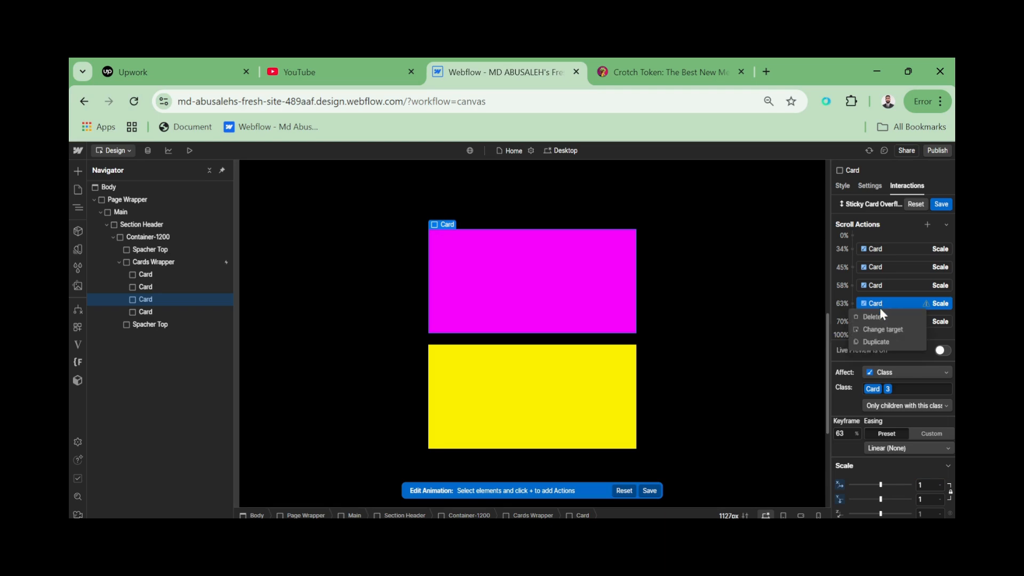
pyautogui.click(875, 342)
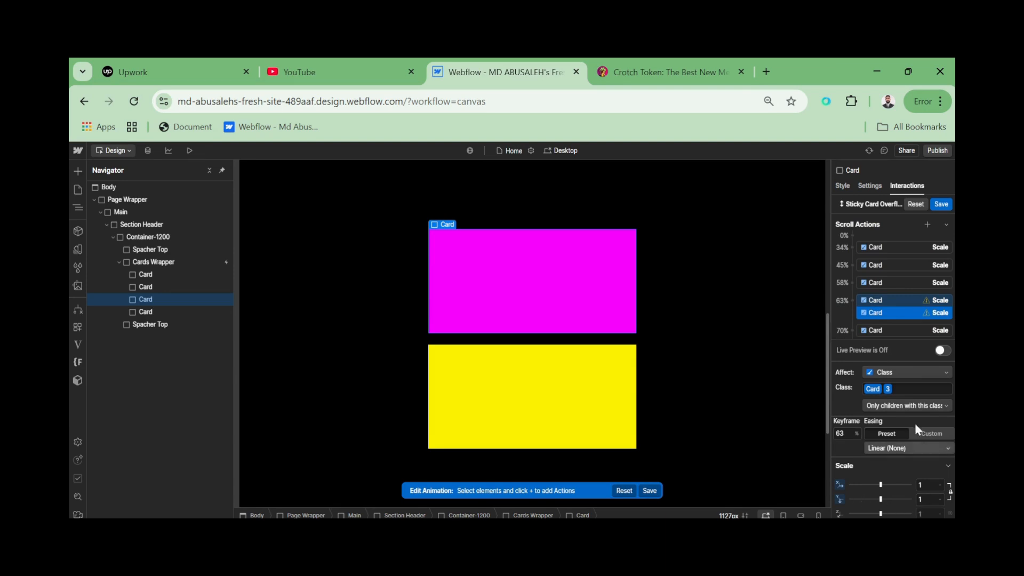
pyautogui.click(843, 433)
pyautogui.write('88')
pyautogui.press('Return')
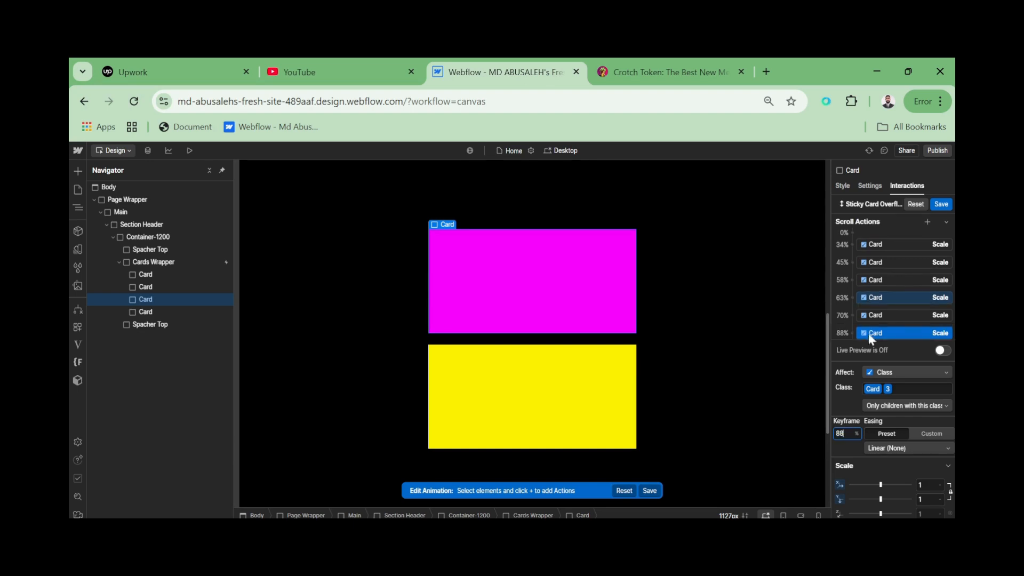
pyautogui.press('Tab')
pyautogui.press('Return')
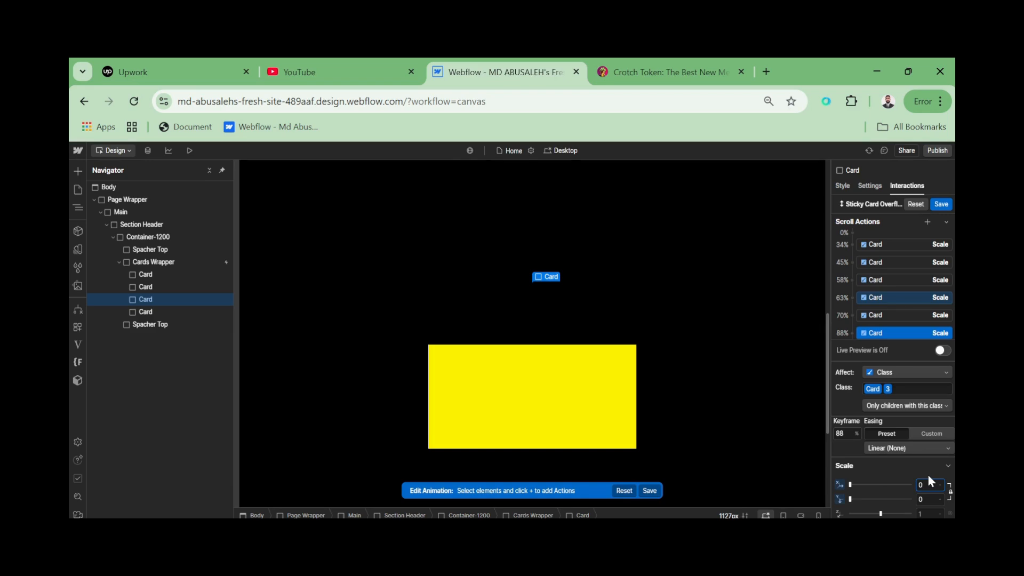
pyautogui.click(942, 205)
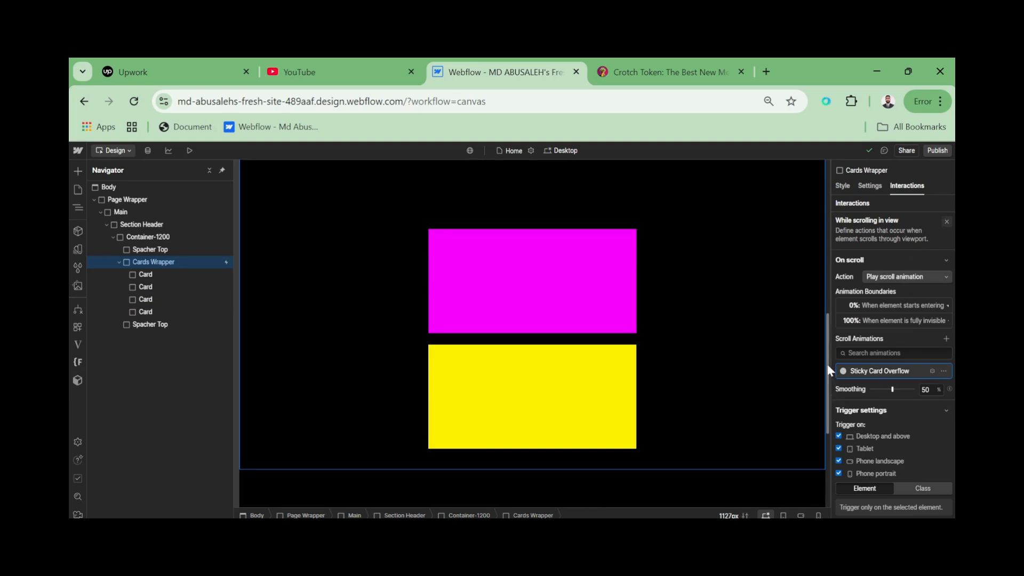
# Step: Reopen the Sticky Card Overflow scroll animation and check how the third card shrinks as the fourth card scrolls over it
pyautogui.click(865, 371)
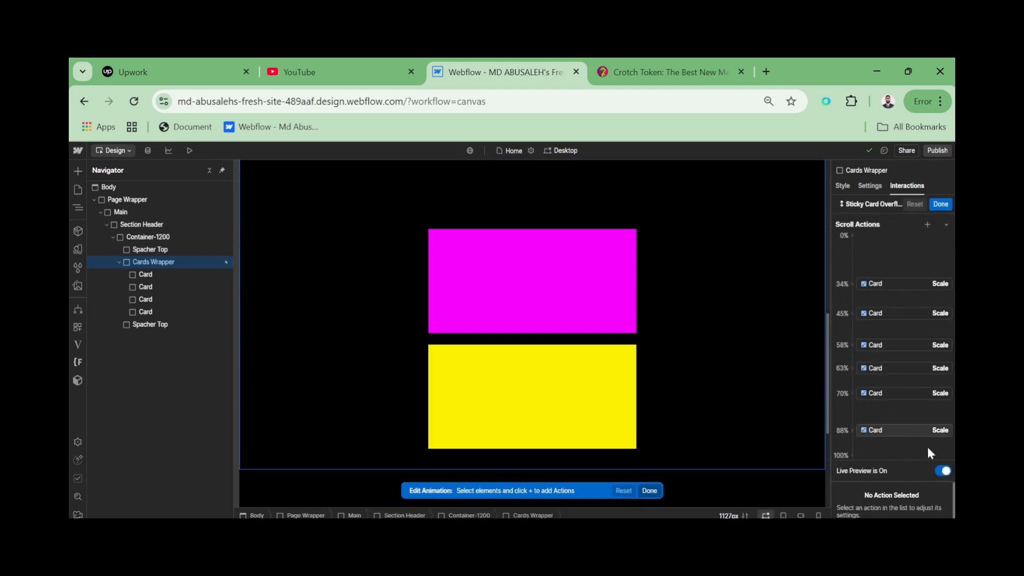
pyautogui.moveTo(830, 339)
pyautogui.mouseDown()
pyautogui.moveTo(826, 187)
pyautogui.moveTo(795, 396)
pyautogui.moveTo(806, 374)
pyautogui.mouseUp()
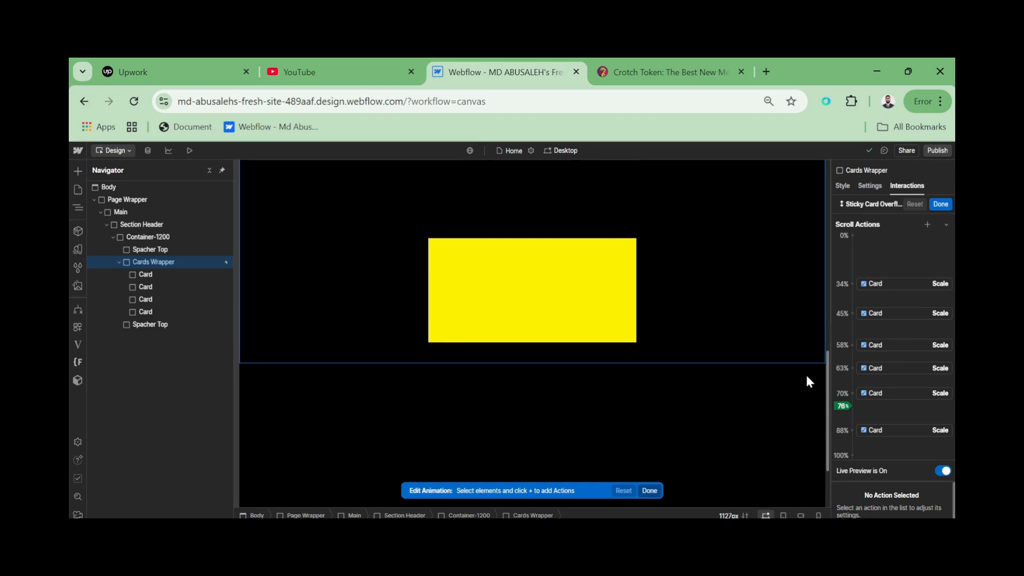
pyautogui.click(854, 401)
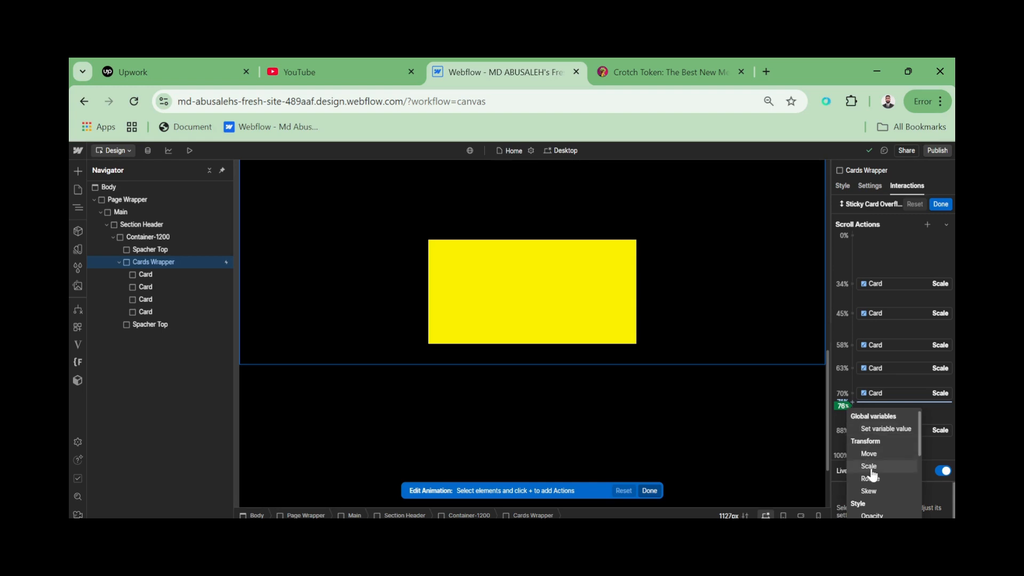
pyautogui.click(149, 314)
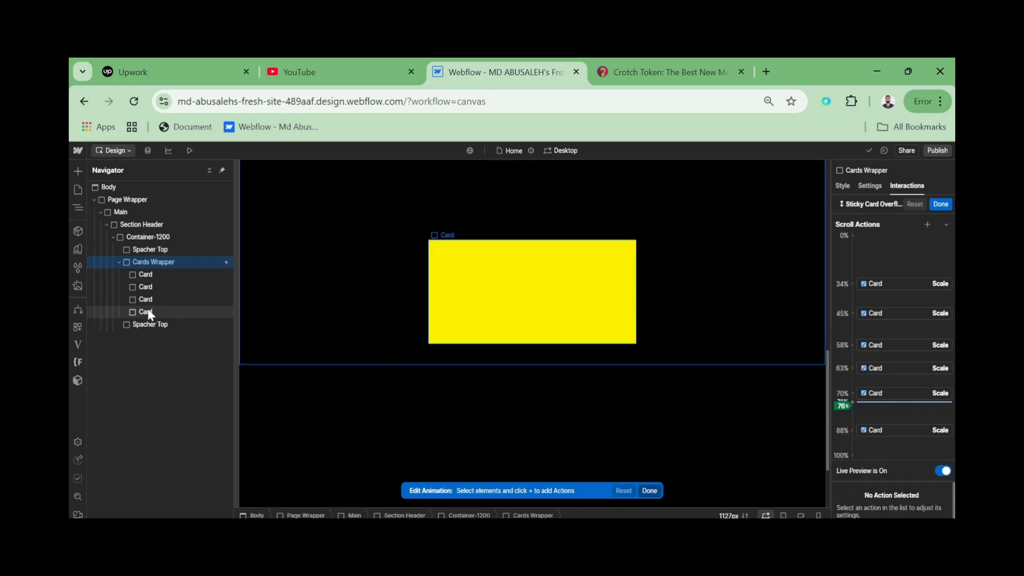
# Step: Add a Scale action for the fourth (yellow) card at the 75% keyframe with a scale of 1
pyautogui.click(149, 313)
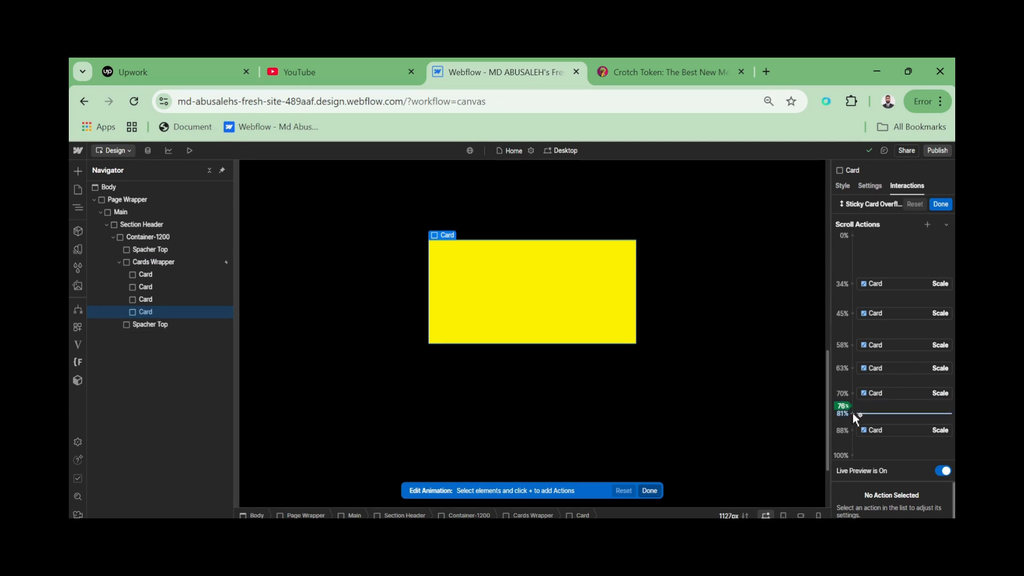
pyautogui.click(852, 412)
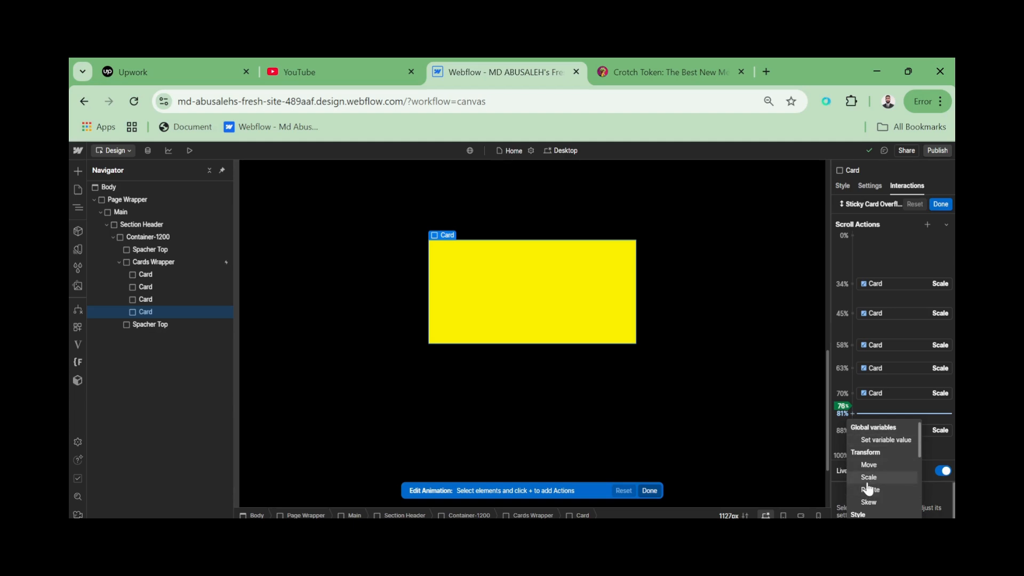
pyautogui.press('Escape')
pyautogui.click(840, 434)
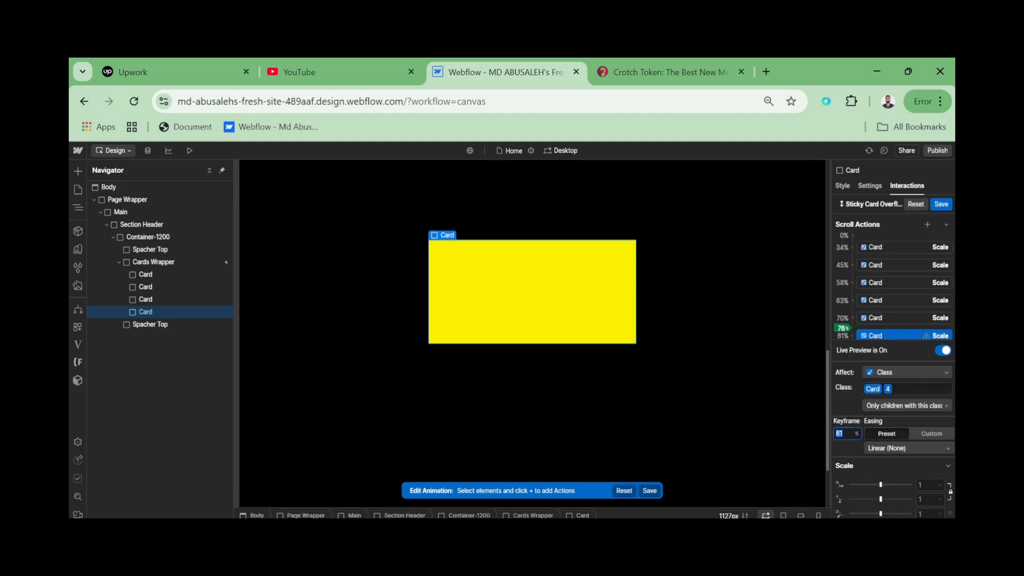
pyautogui.write('75')
pyautogui.press('Return')
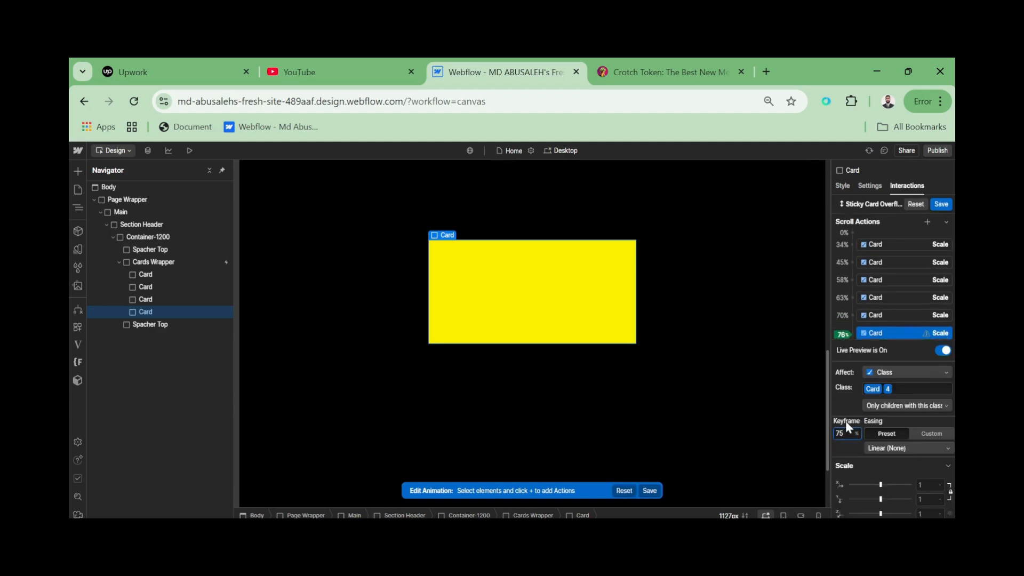
pyautogui.click(928, 485)
pyautogui.write('1')
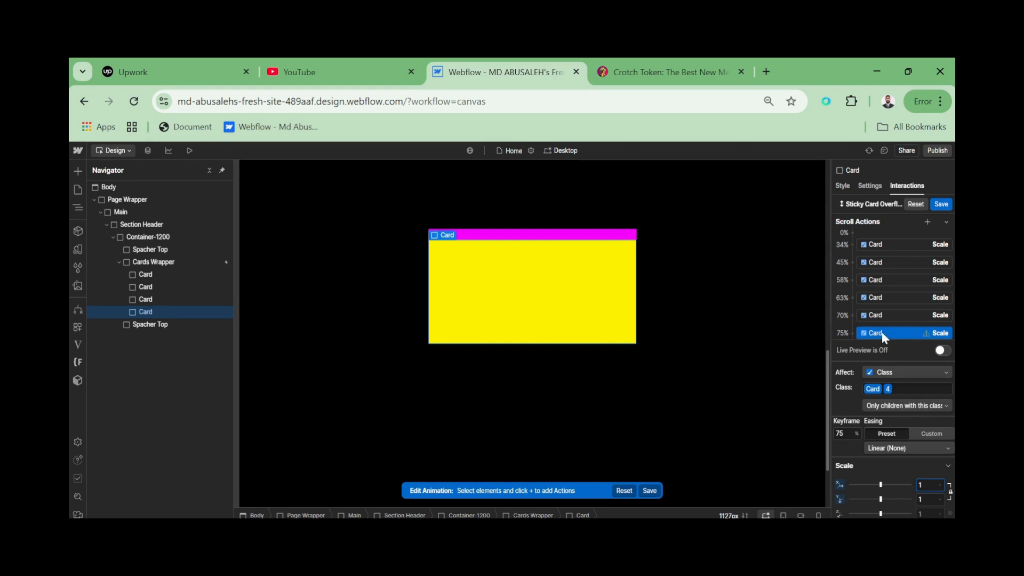
# Step: Duplicate the fourth card's Scale action, set the copy to the 100% keyframe with a scale of 0, and save the animation
pyautogui.rightClick(882, 332)
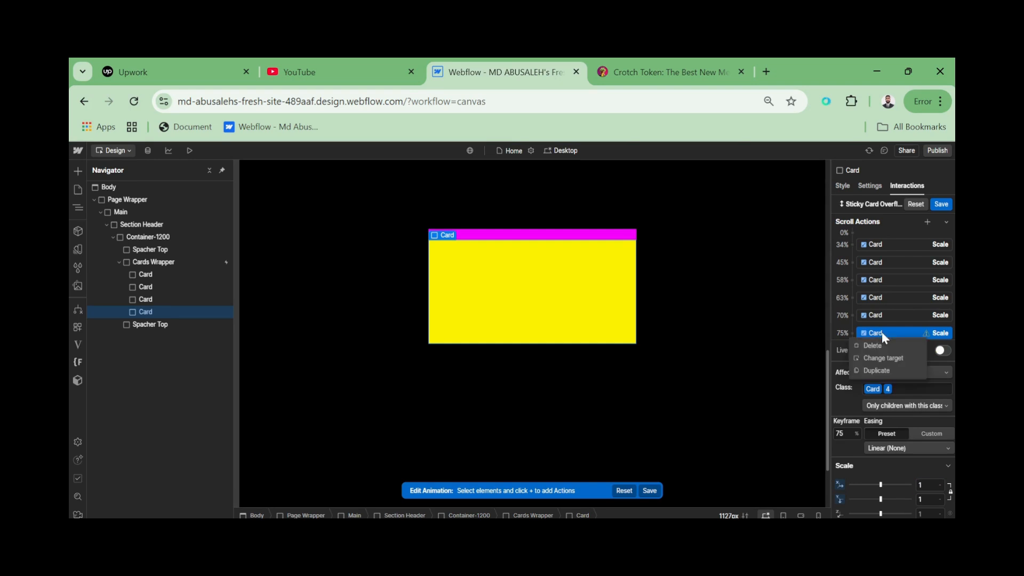
pyautogui.click(878, 371)
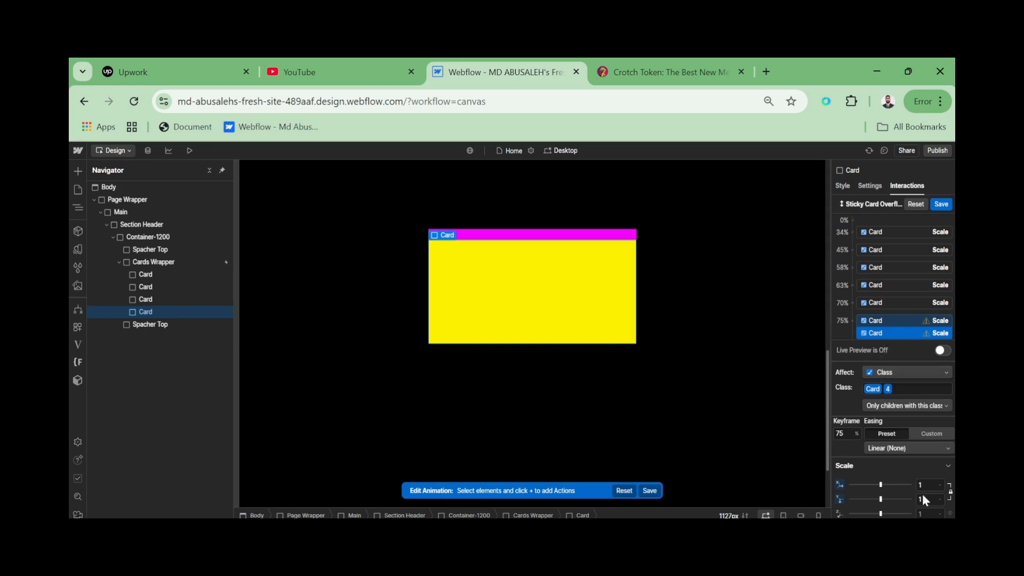
pyautogui.click(842, 433)
pyautogui.write('100')
pyautogui.press('Return')
pyautogui.click(924, 485)
pyautogui.press('Return')
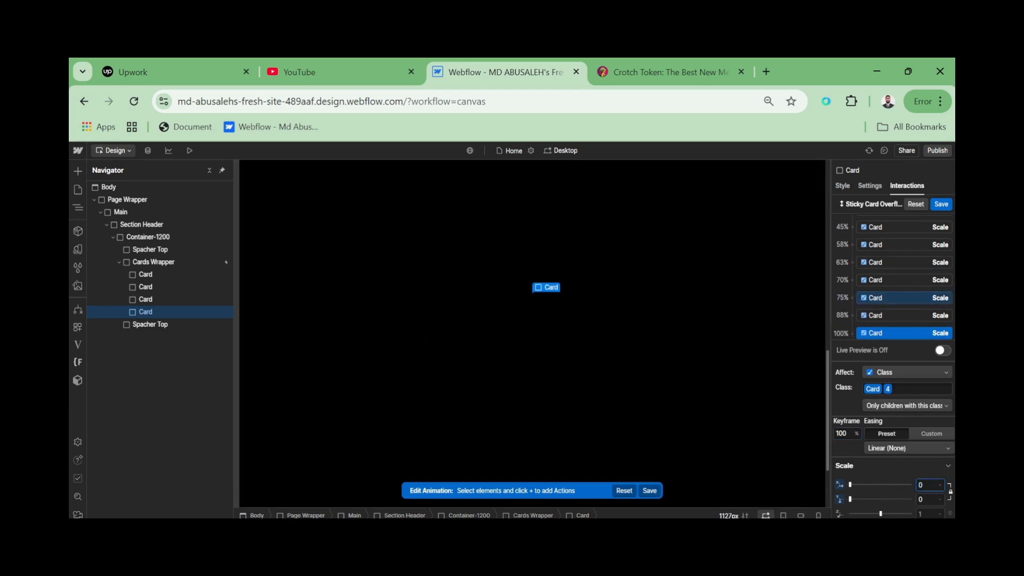
pyautogui.click(942, 205)
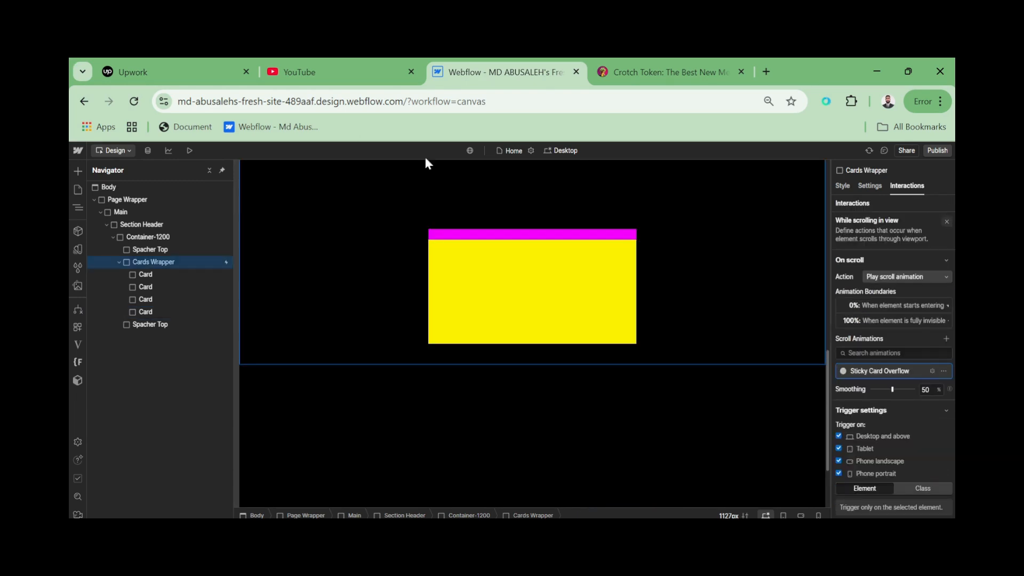
# Step: Preview the page and scroll through it to check the stacking animation of all four cards
pyautogui.click(191, 151)
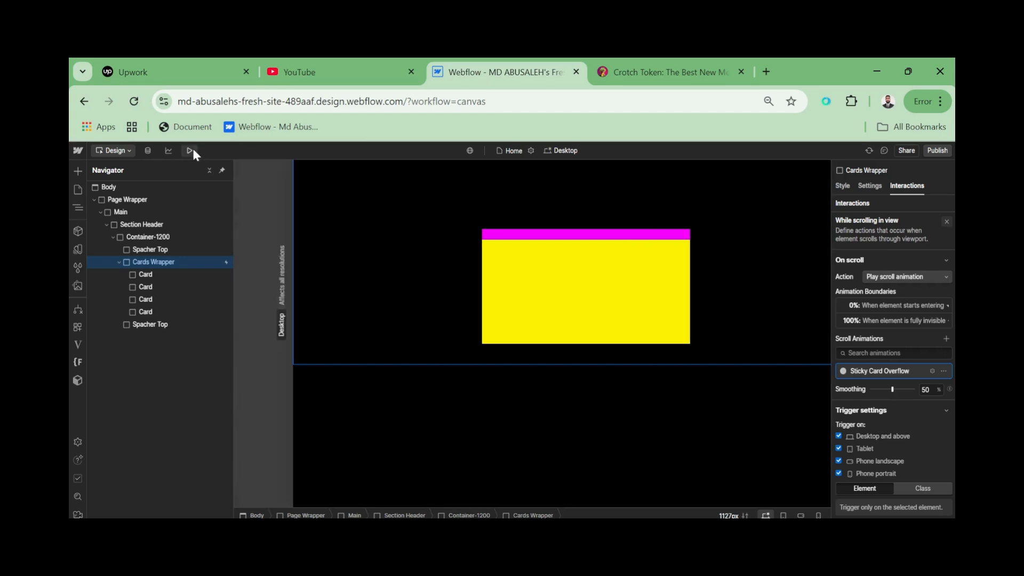
pyautogui.scroll(-5, 655, 272)
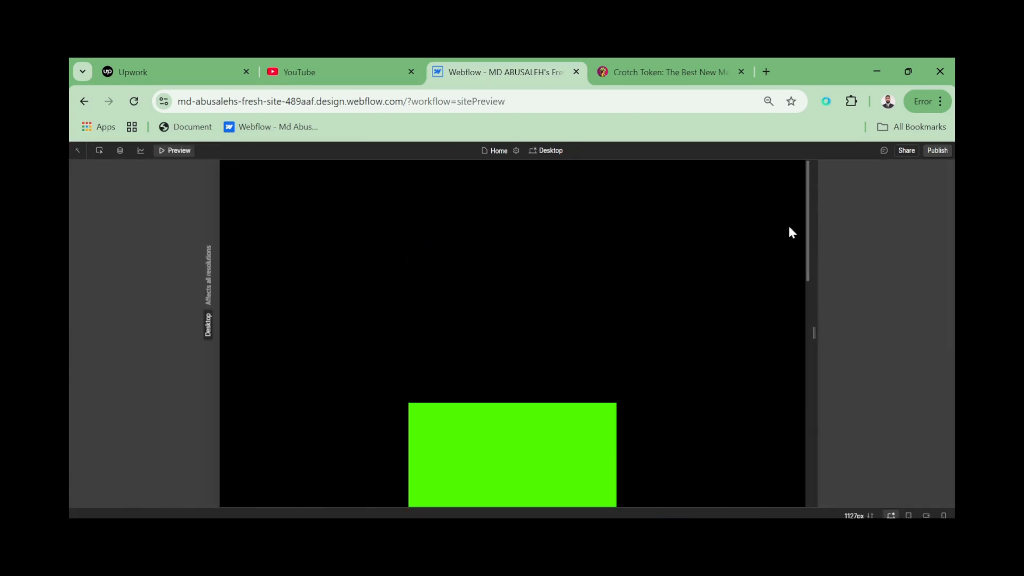